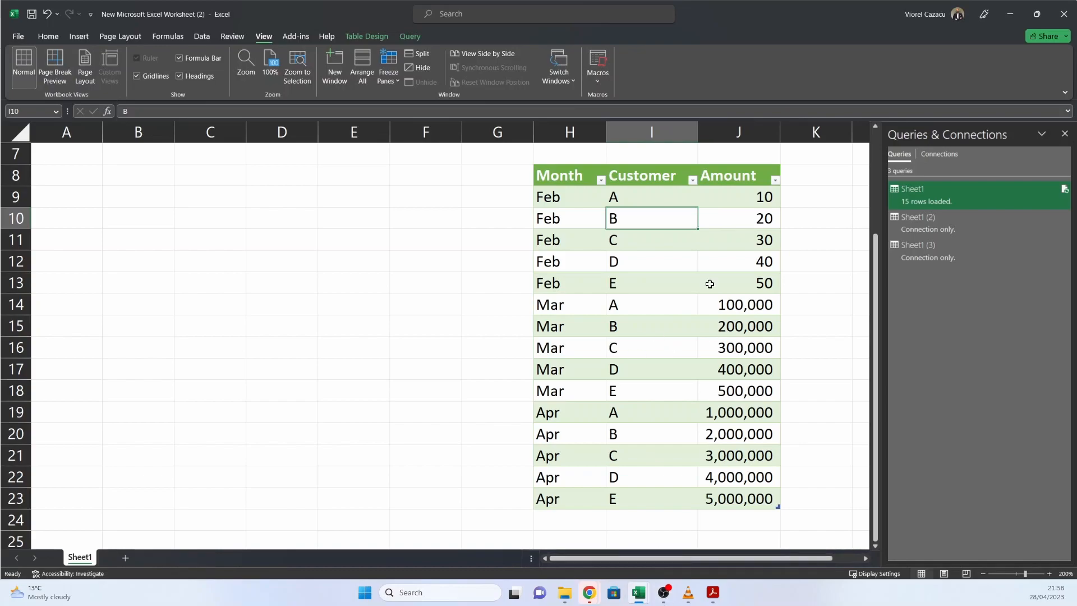
# Step: Look over the data in the Feb, Mar and Apr source workbooks and return to the workbook with the combined table
pyautogui.moveTo(637, 599)
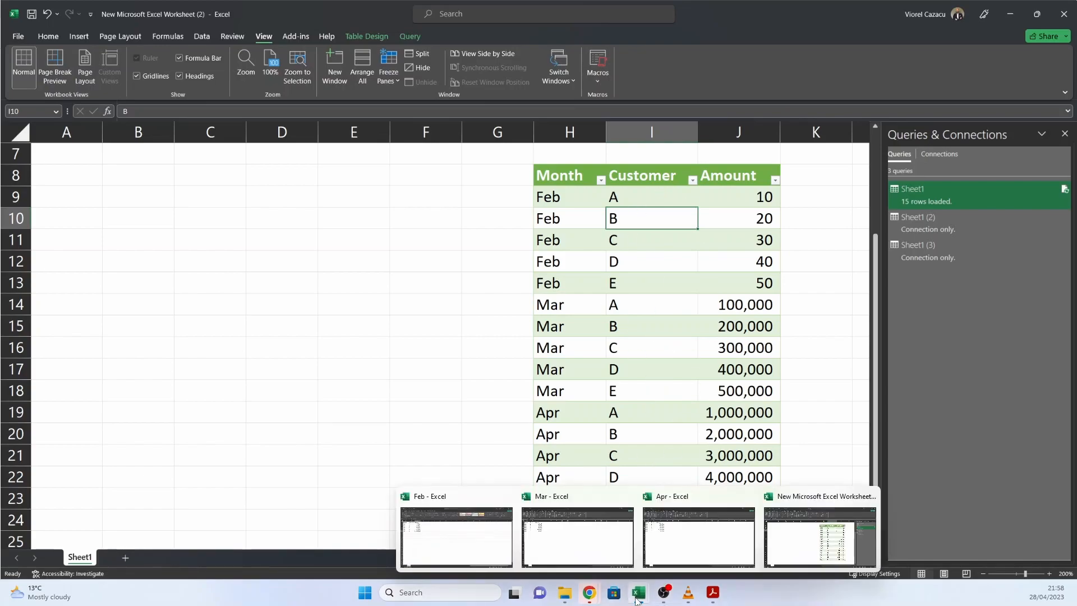
pyautogui.click(487, 551)
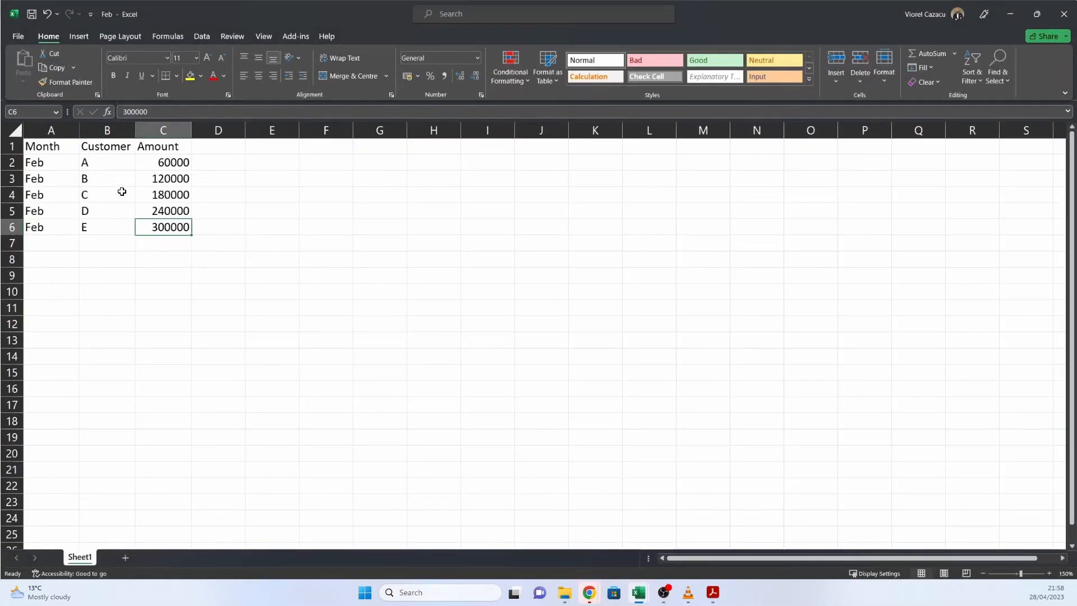
pyautogui.moveTo(639, 594)
pyautogui.click(606, 550)
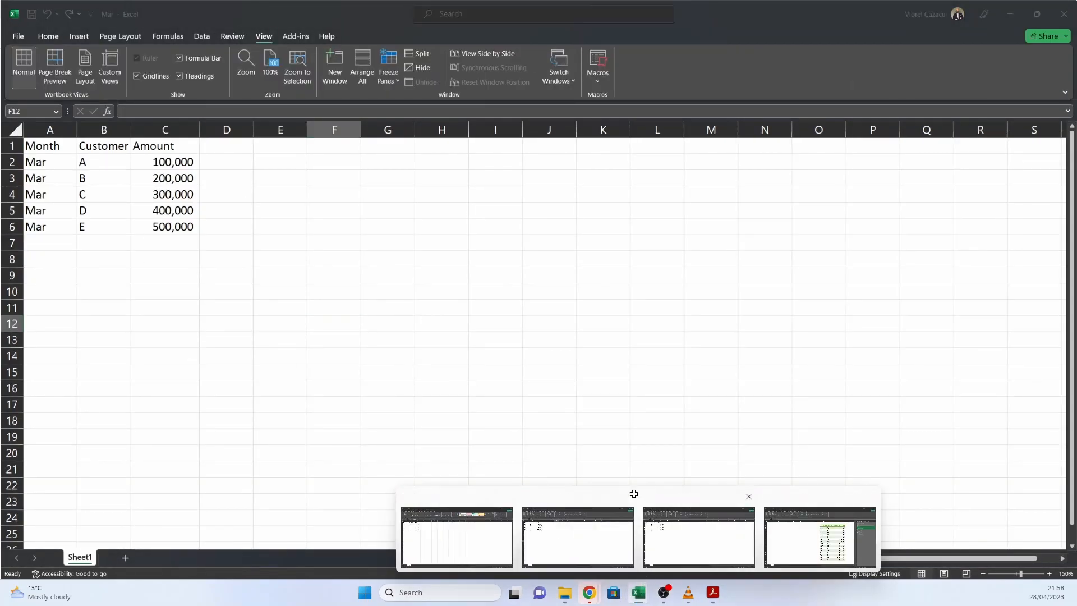
pyautogui.click(667, 525)
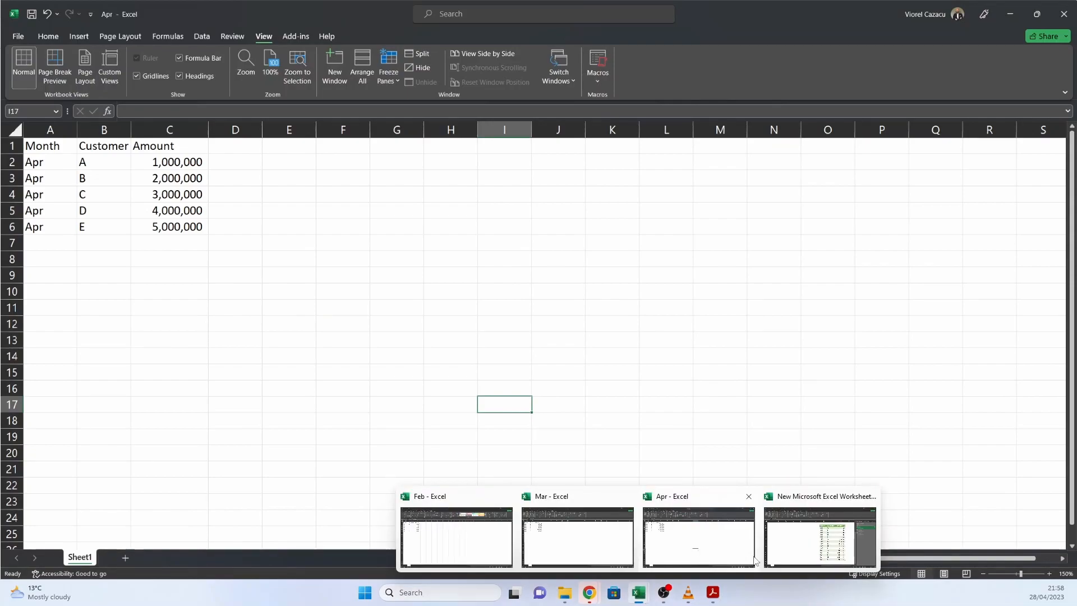
pyautogui.click(810, 558)
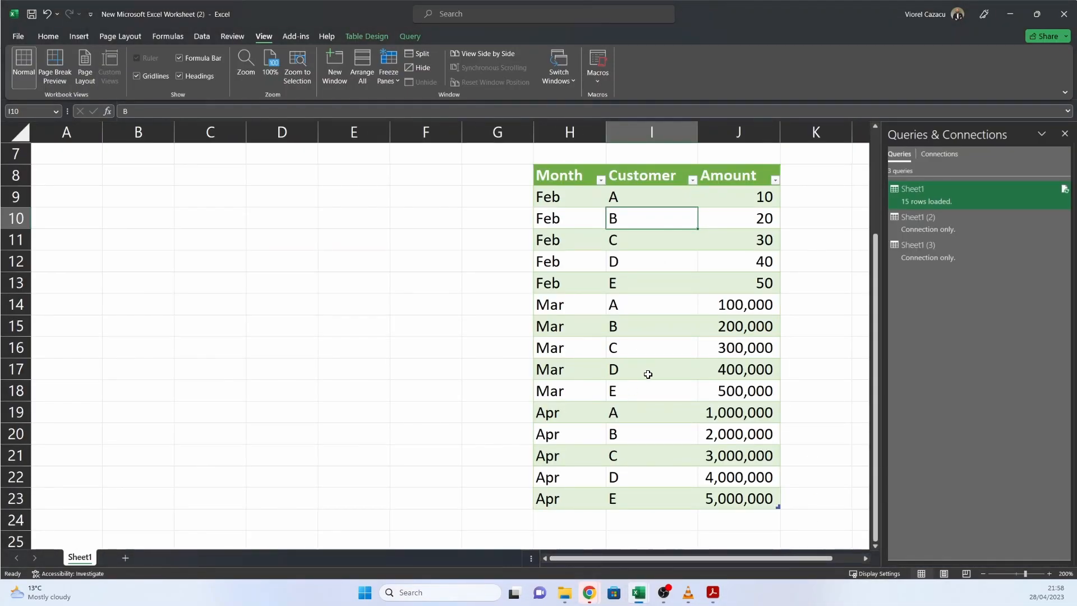
# Step: Refresh the combined Month, Customer and Amount table so the Feb amounts update from the source workbook
pyautogui.moveTo(754, 198); pyautogui.dragTo(761, 285)
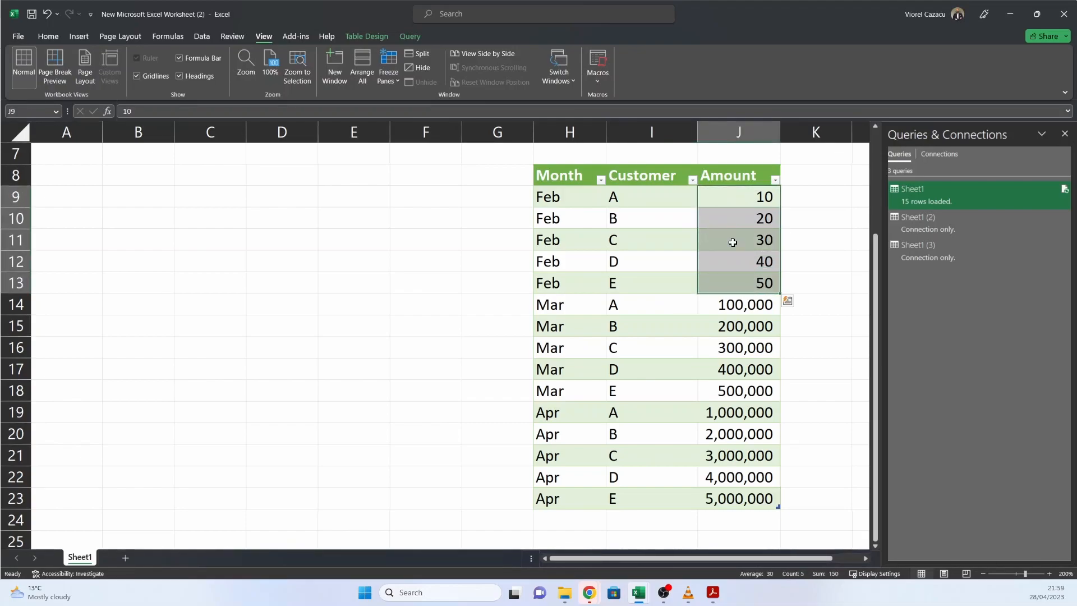
pyautogui.click(734, 243)
pyautogui.rightClick(733, 242)
pyautogui.click(776, 349)
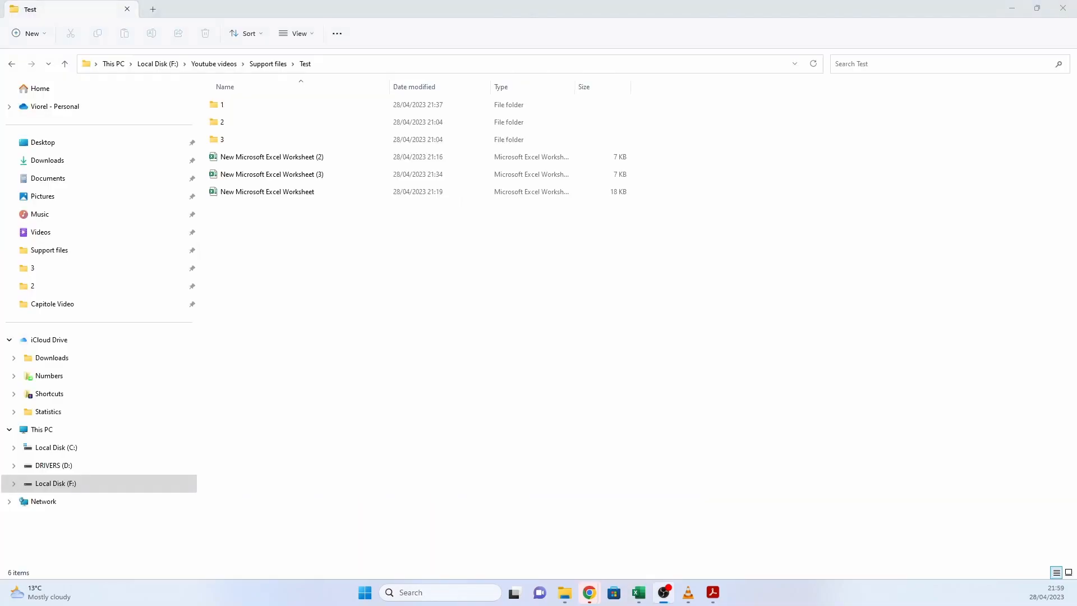
# Step: Create a new Excel workbook in the Test folder in File Explorer and open it with cell H19 selected
pyautogui.rightClick(316, 243)
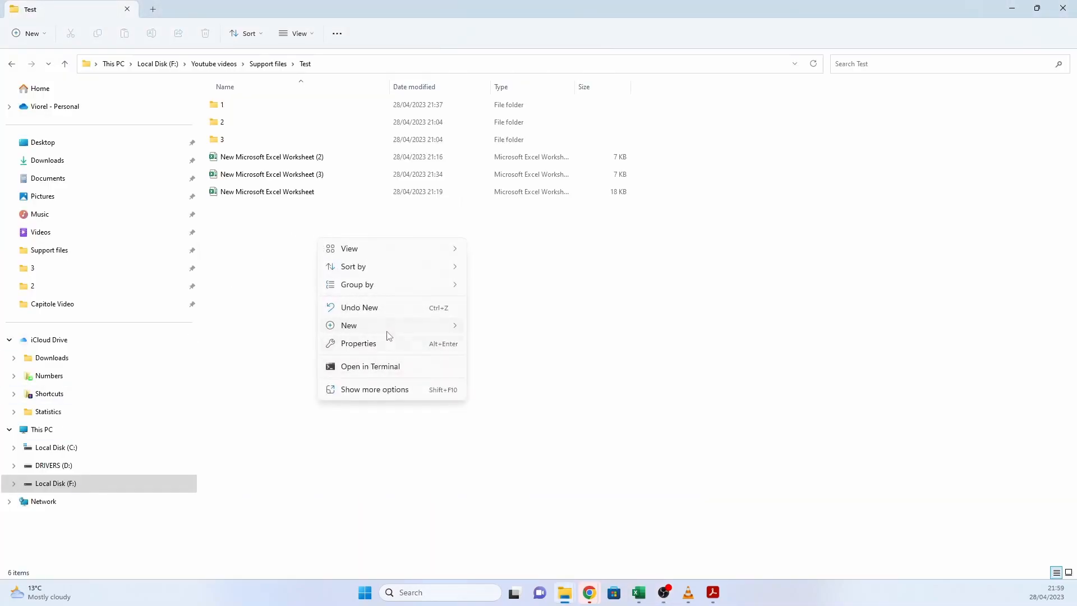
pyautogui.moveTo(387, 327)
pyautogui.click(528, 488)
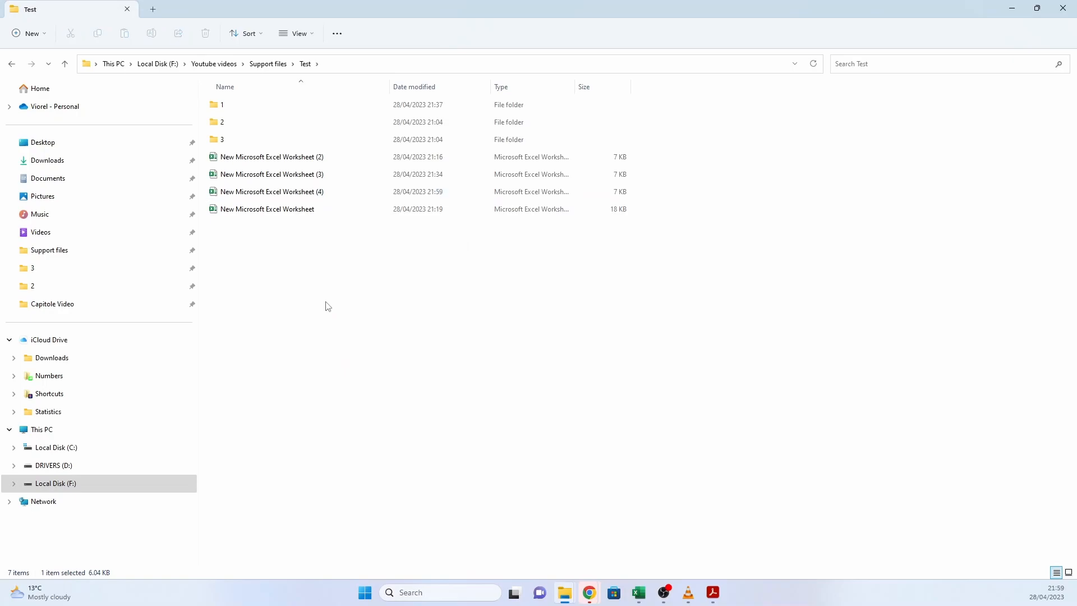
pyautogui.press('Return')
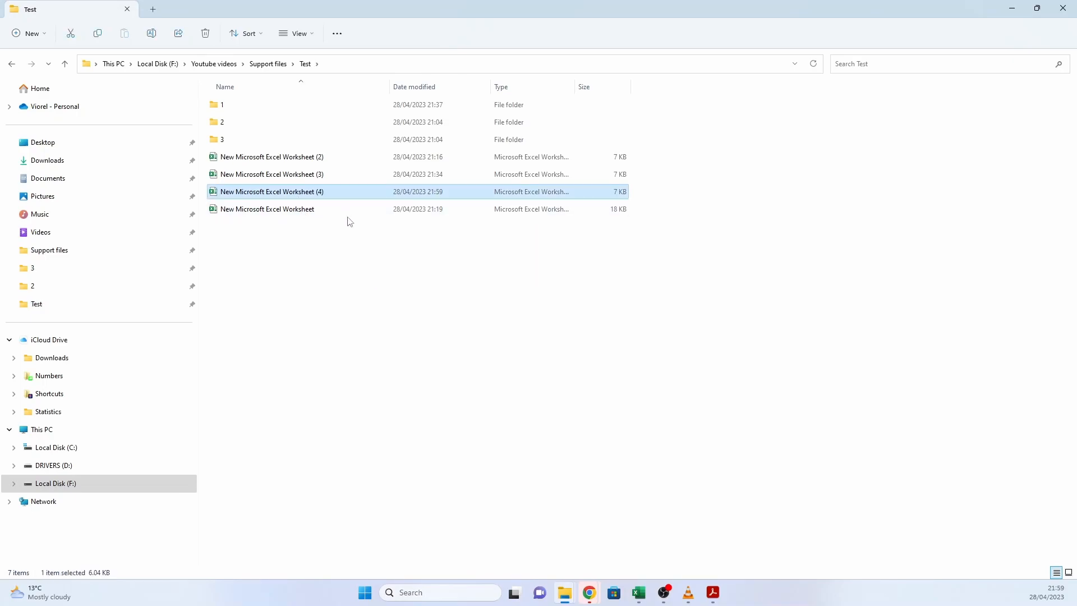
pyautogui.click(345, 263)
pyautogui.doubleClick(290, 194)
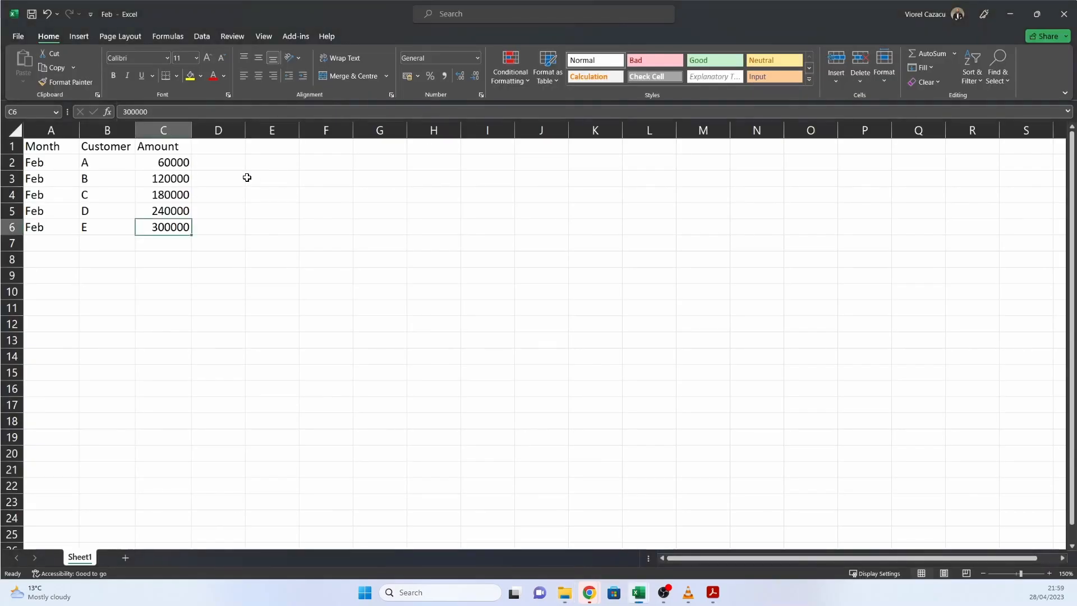
pyautogui.click(268, 243)
pyautogui.click(285, 332)
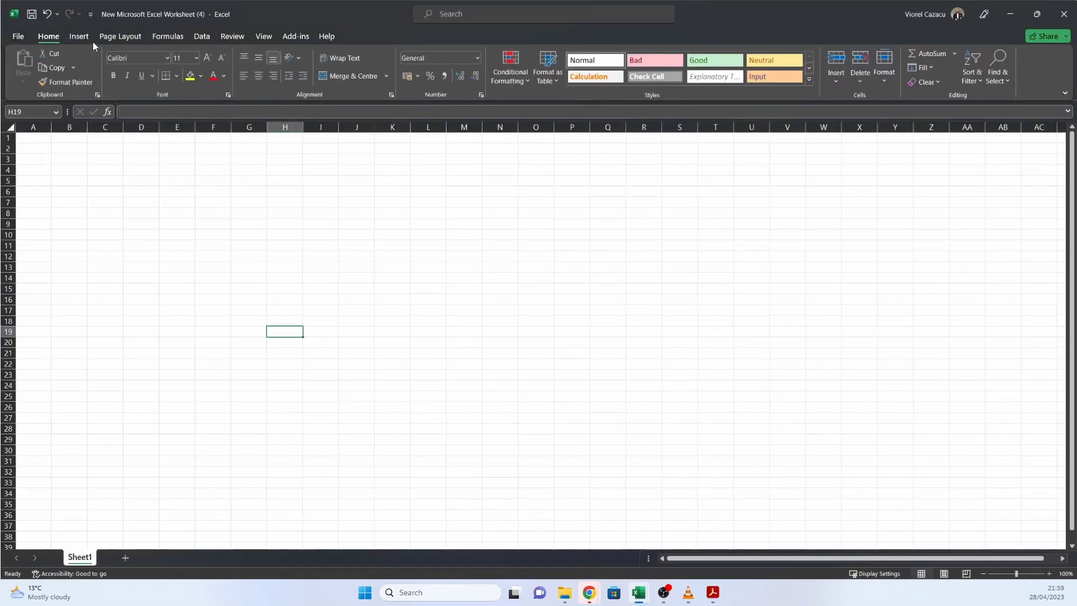
# Step: Get data from an Excel workbook, importing the Feb file from folder 1 inside Test
pyautogui.click(203, 37)
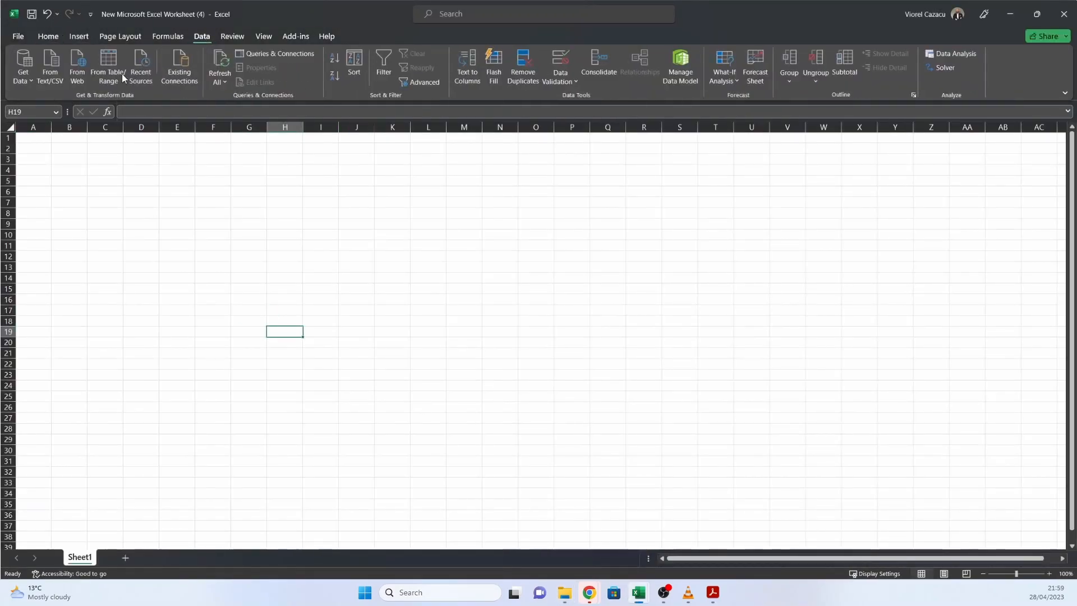
pyautogui.click(27, 77)
pyautogui.moveTo(72, 99)
pyautogui.click(169, 101)
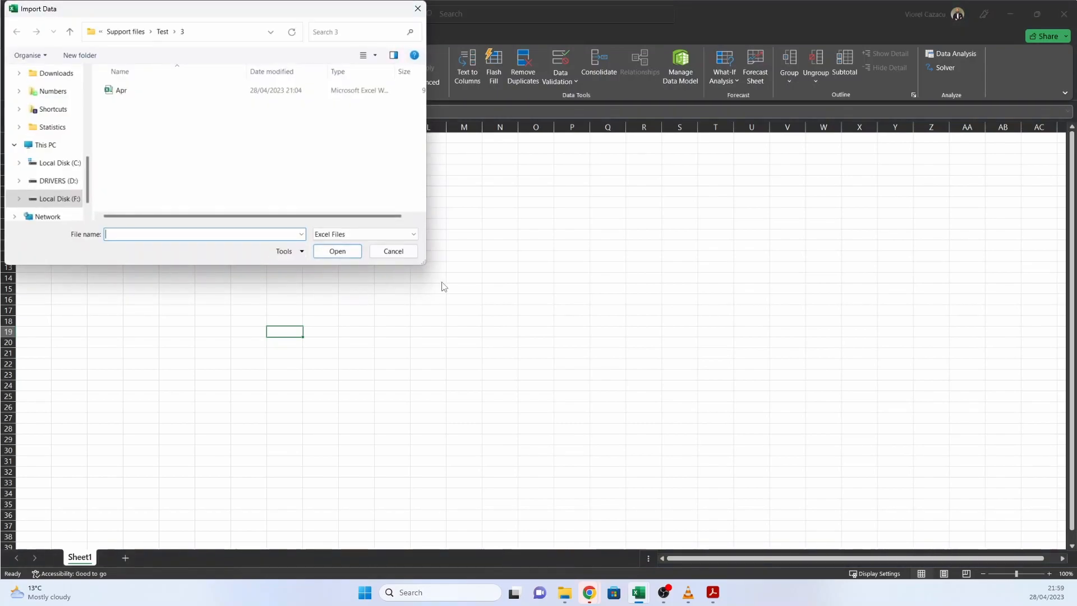
pyautogui.click(163, 32)
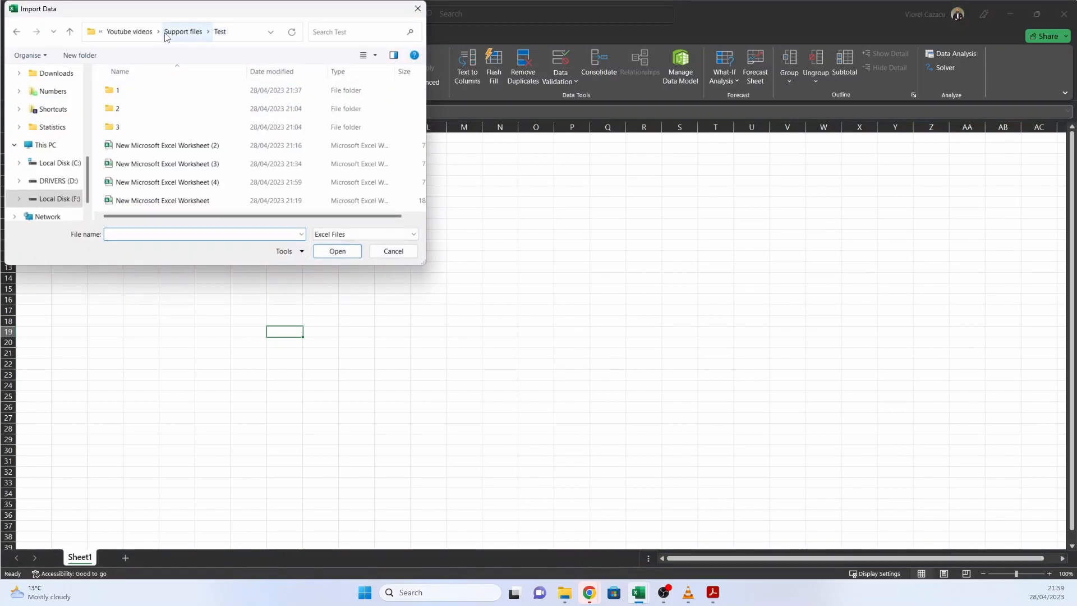
pyautogui.doubleClick(130, 91)
pyautogui.click(130, 91)
pyautogui.click(338, 251)
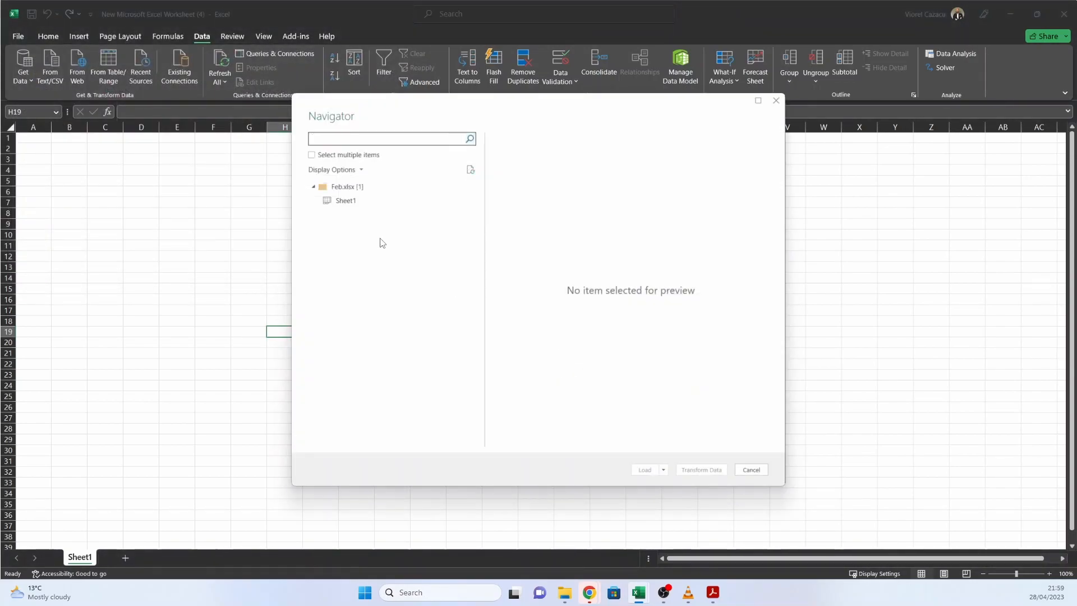
# Step: Load Sheet1 of Feb.xlsx as a query that only creates a connection
pyautogui.click(354, 203)
pyautogui.click(664, 471)
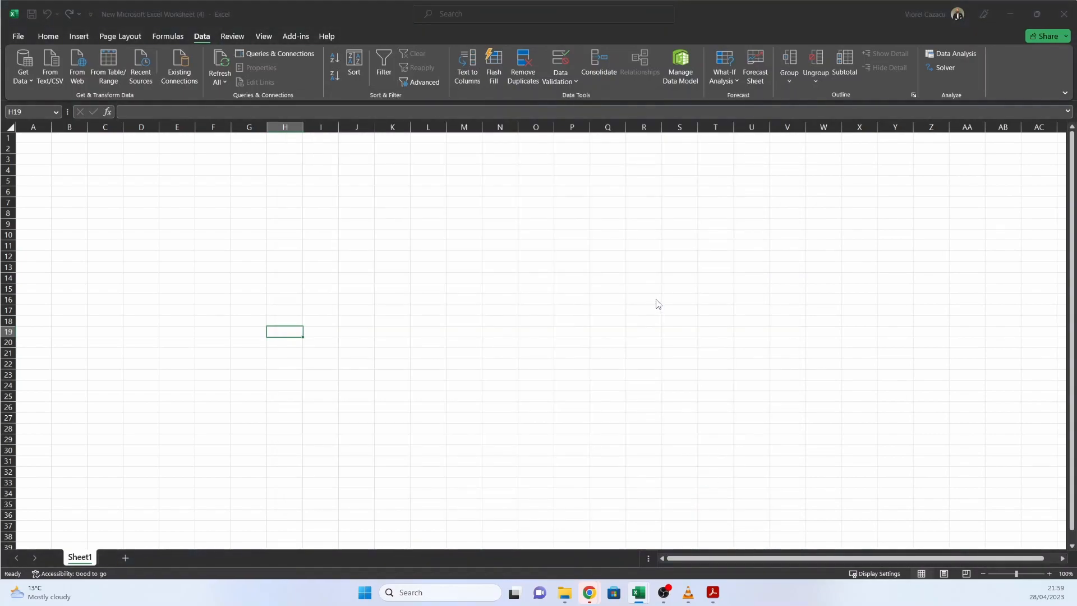
pyautogui.click(368, 346)
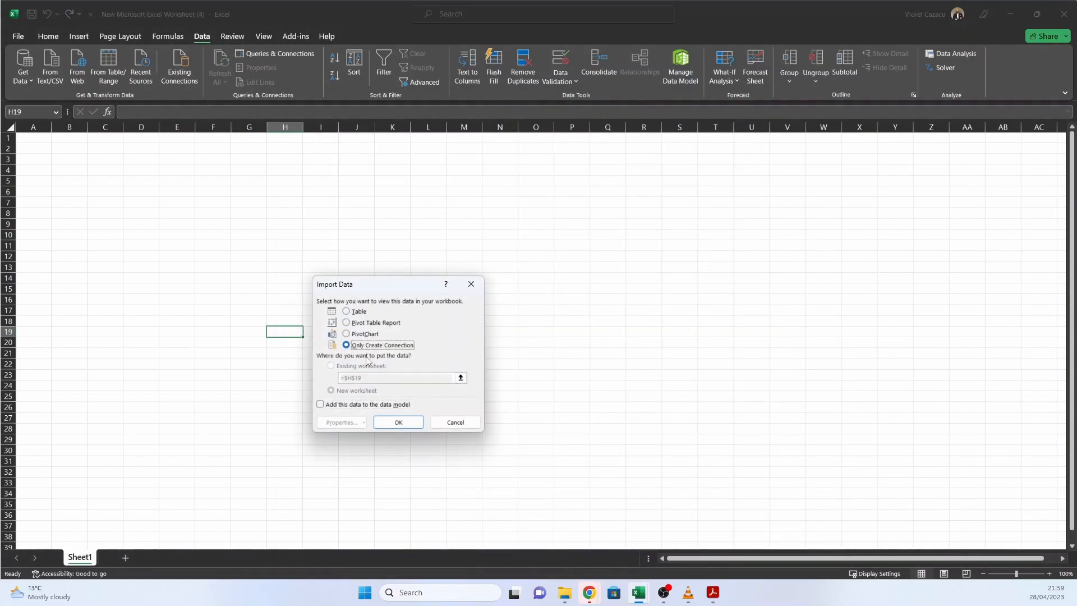
pyautogui.click(399, 422)
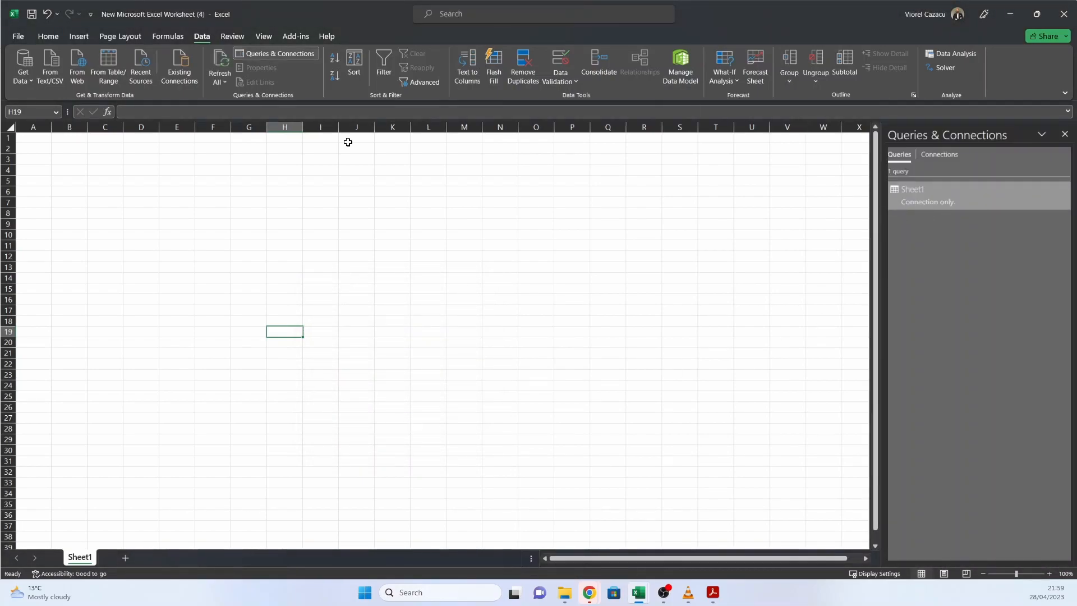
# Step: Get data from another Excel workbook, importing the Mar file from folder 2 inside Test
pyautogui.click(21, 82)
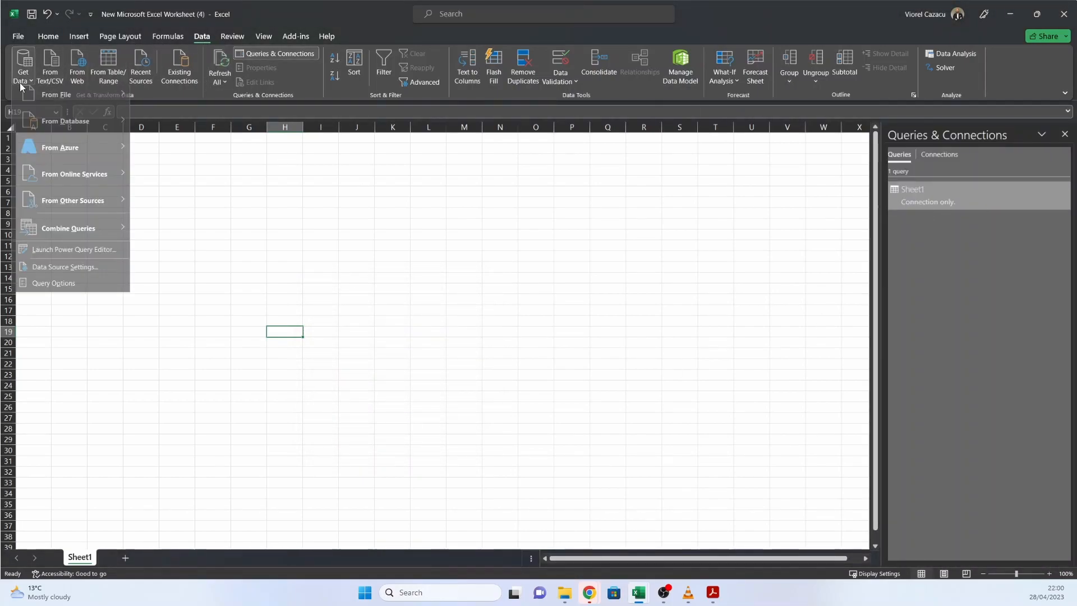
pyautogui.moveTo(71, 100)
pyautogui.click(178, 101)
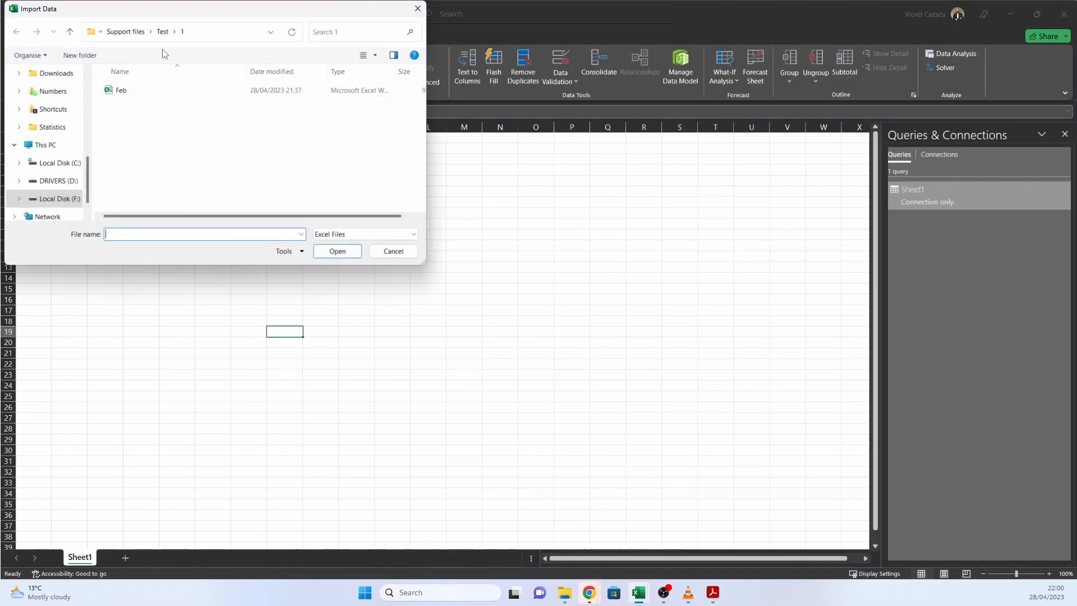
pyautogui.click(163, 32)
pyautogui.doubleClick(122, 108)
pyautogui.click(121, 91)
pyautogui.click(337, 251)
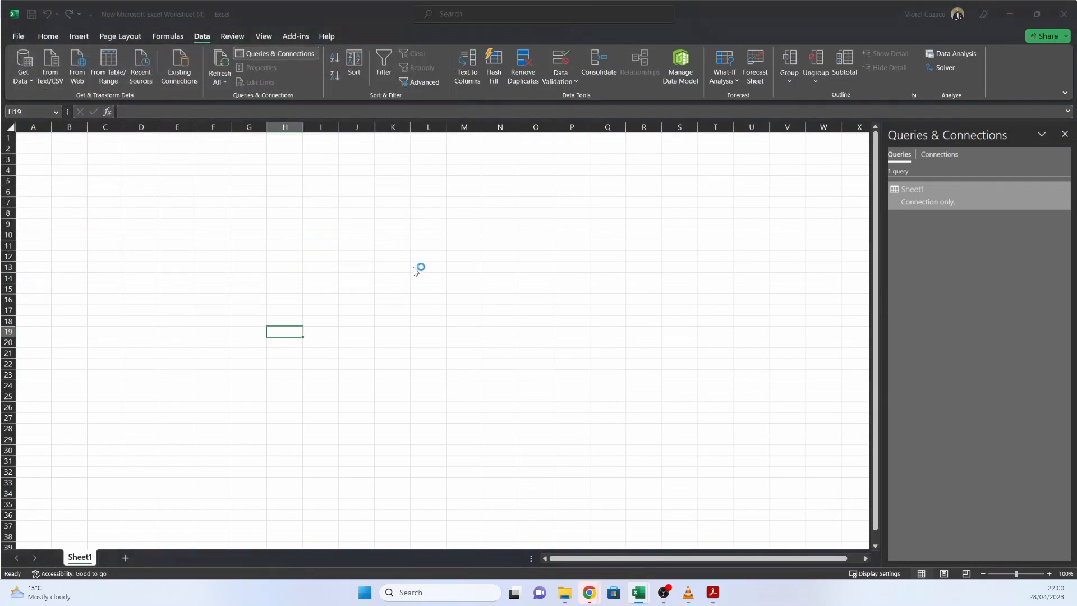
# Step: Load Sheet1 of the Mar workbook as a query that only creates a connection
pyautogui.click(346, 201)
pyautogui.click(665, 476)
pyautogui.click(688, 494)
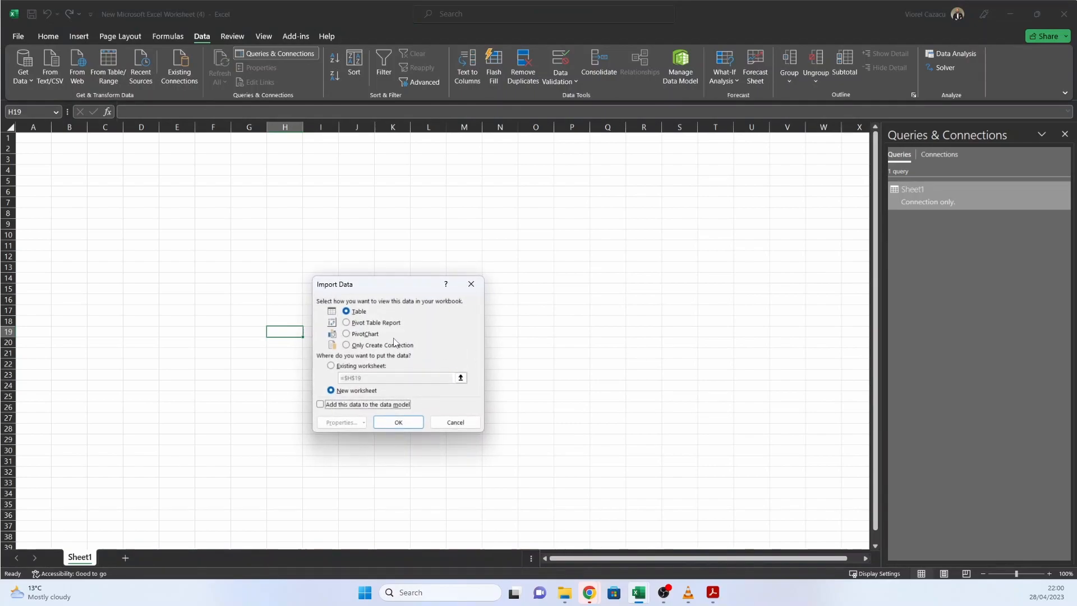
pyautogui.click(399, 422)
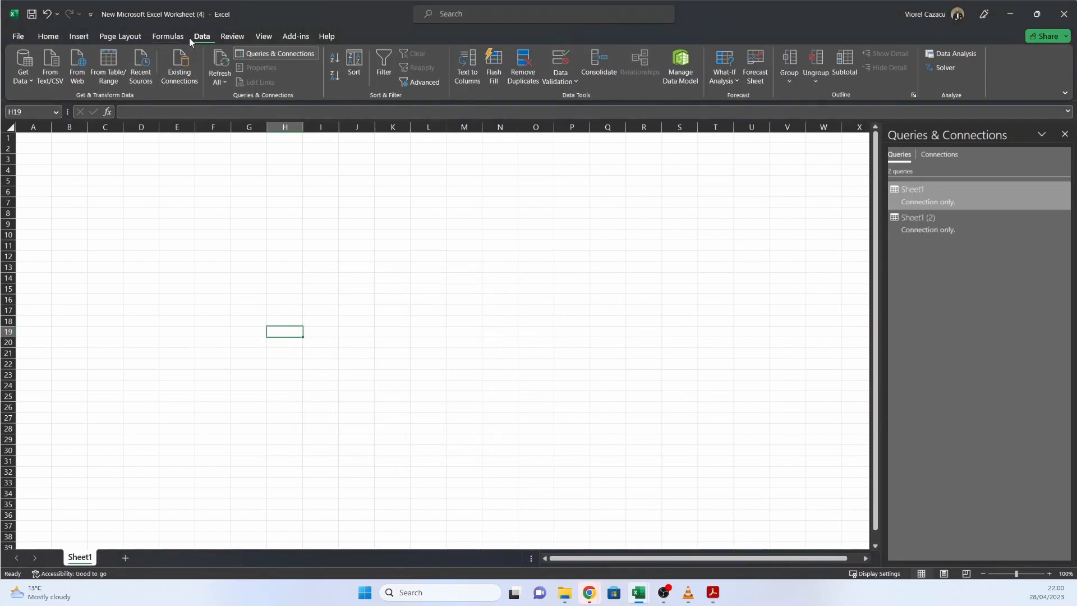
# Step: Get data from a third Excel workbook, importing the Apr file from folder 3 inside Test
pyautogui.click(21, 79)
pyautogui.moveTo(77, 101)
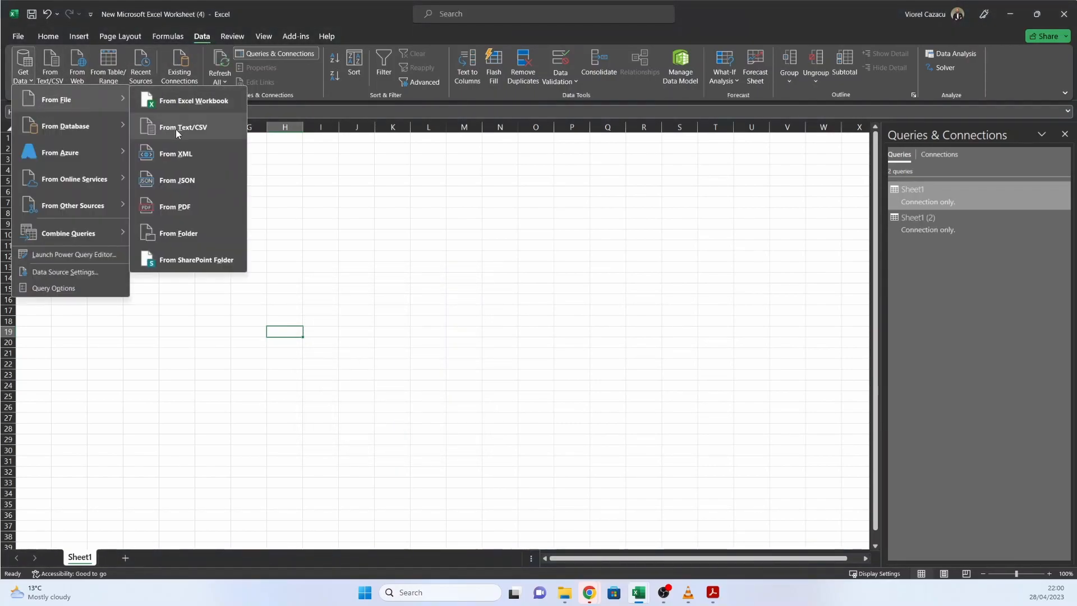
pyautogui.click(189, 102)
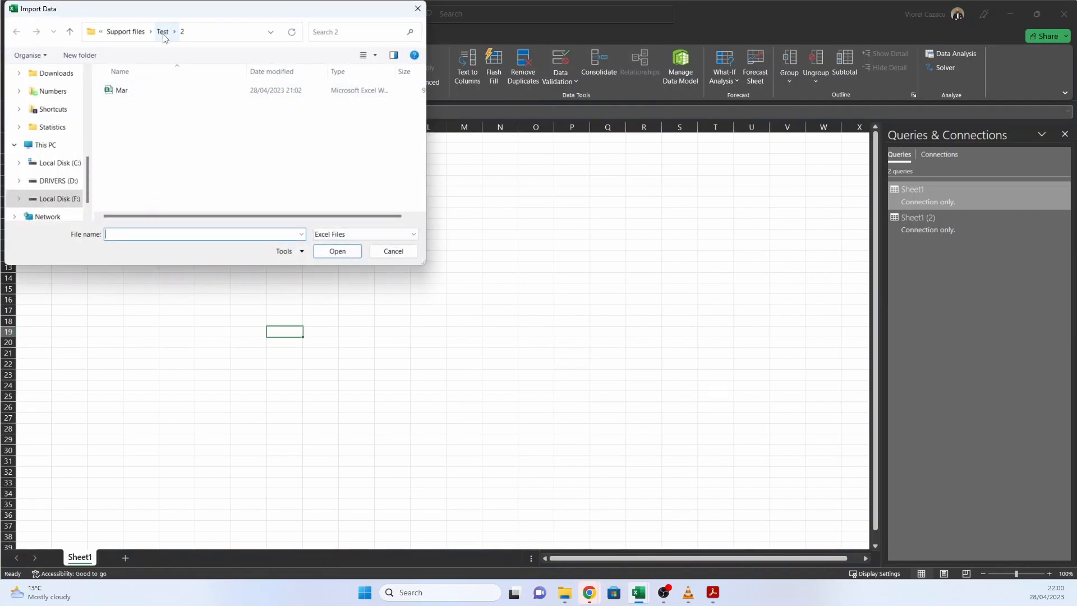
pyautogui.doubleClick(131, 128)
pyautogui.click(135, 93)
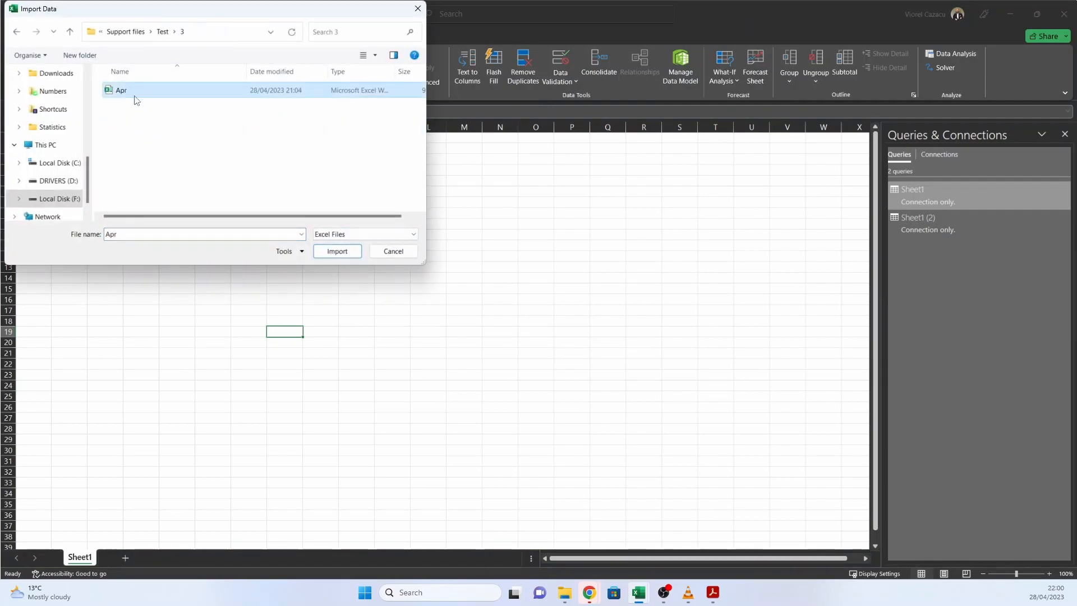
pyautogui.click(338, 253)
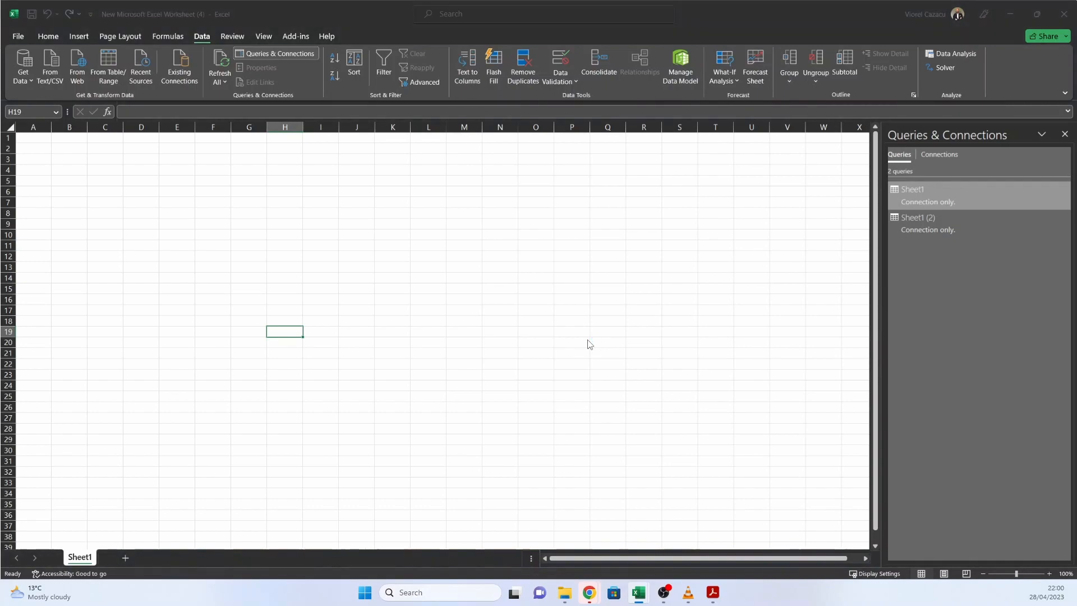
# Step: Load Sheet1 of Apr.xlsx as a query that only creates a connection
pyautogui.click(343, 201)
pyautogui.click(664, 470)
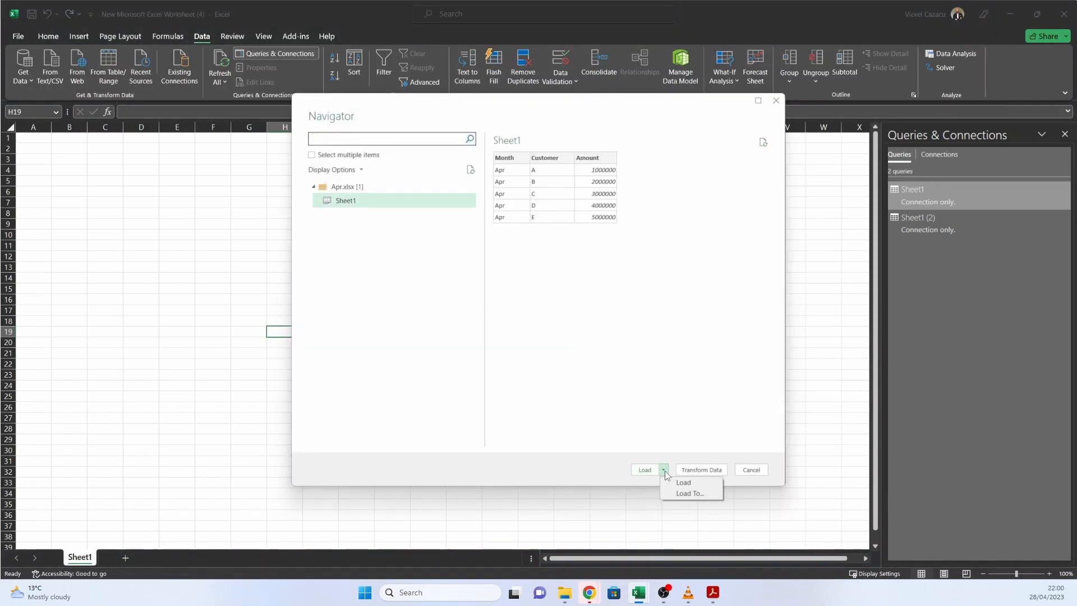
pyautogui.click(690, 493)
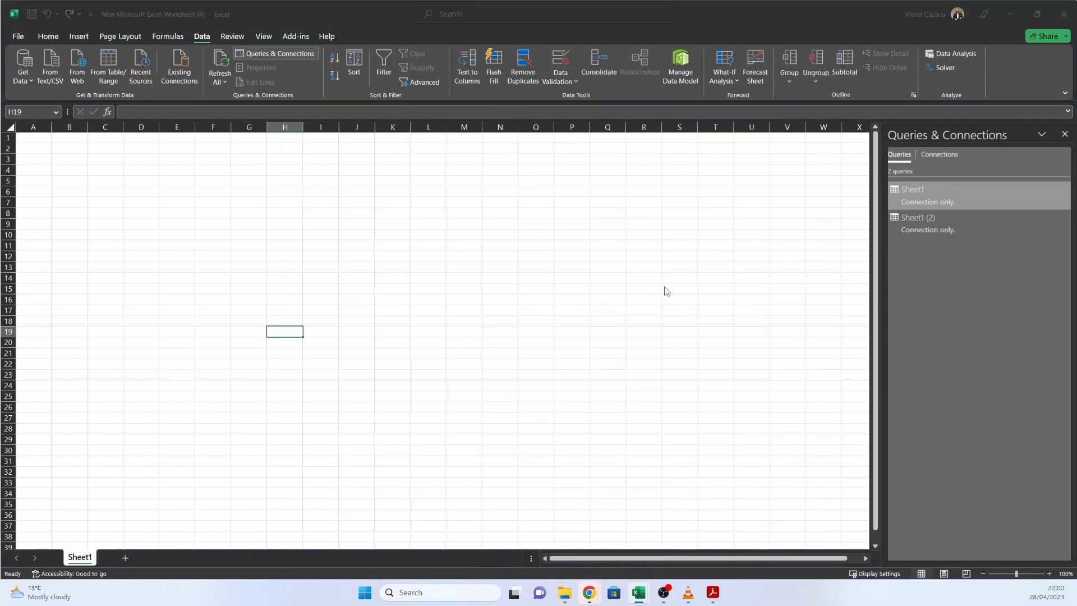
pyautogui.click(357, 345)
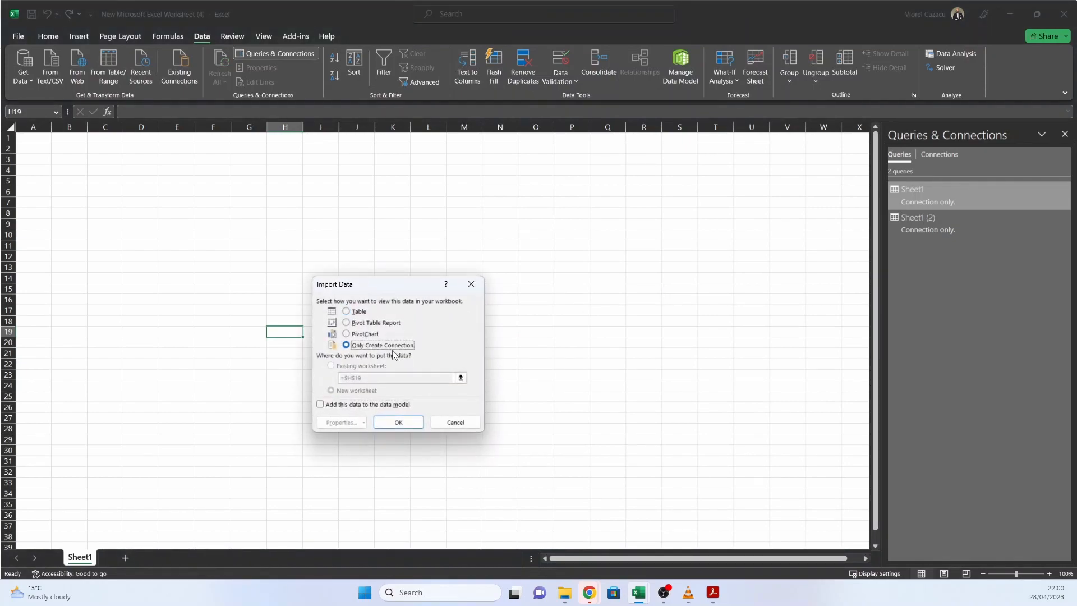
pyautogui.click(399, 423)
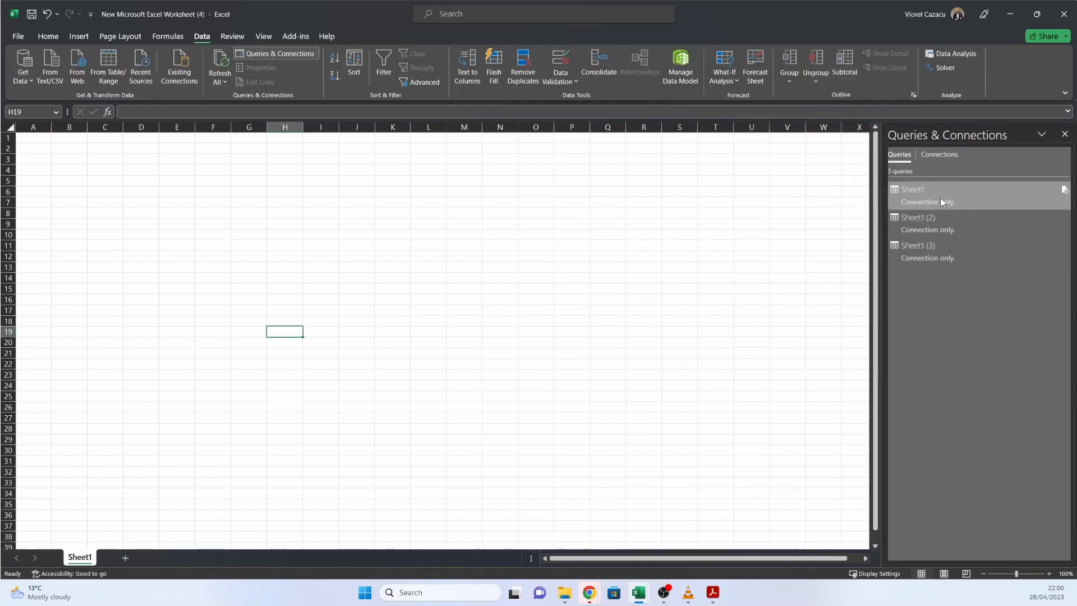
# Step: Edit the Sheet1 query to append Sheet1 (2) and Sheet1 (3) as three or more tables, then close and load it
pyautogui.rightClick(938, 194)
pyautogui.click(971, 219)
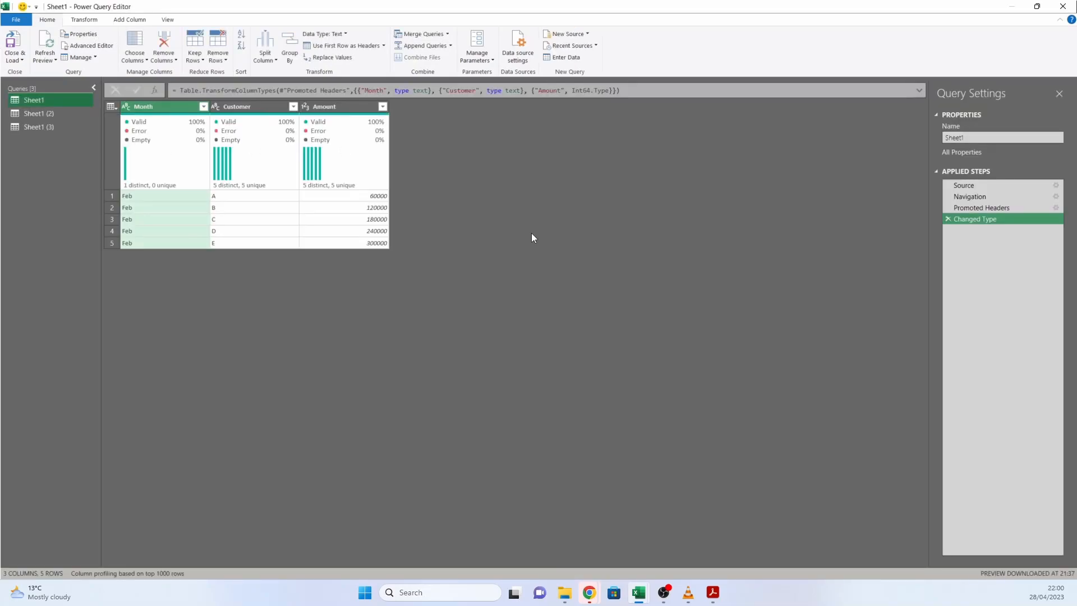
pyautogui.click(452, 47)
pyautogui.click(452, 63)
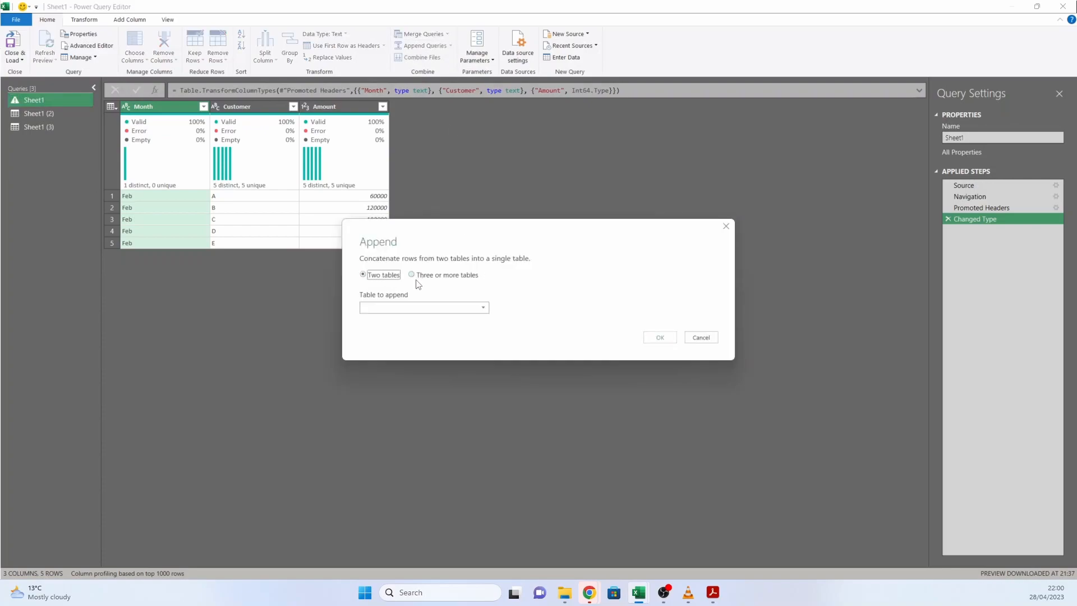
pyautogui.click(413, 275)
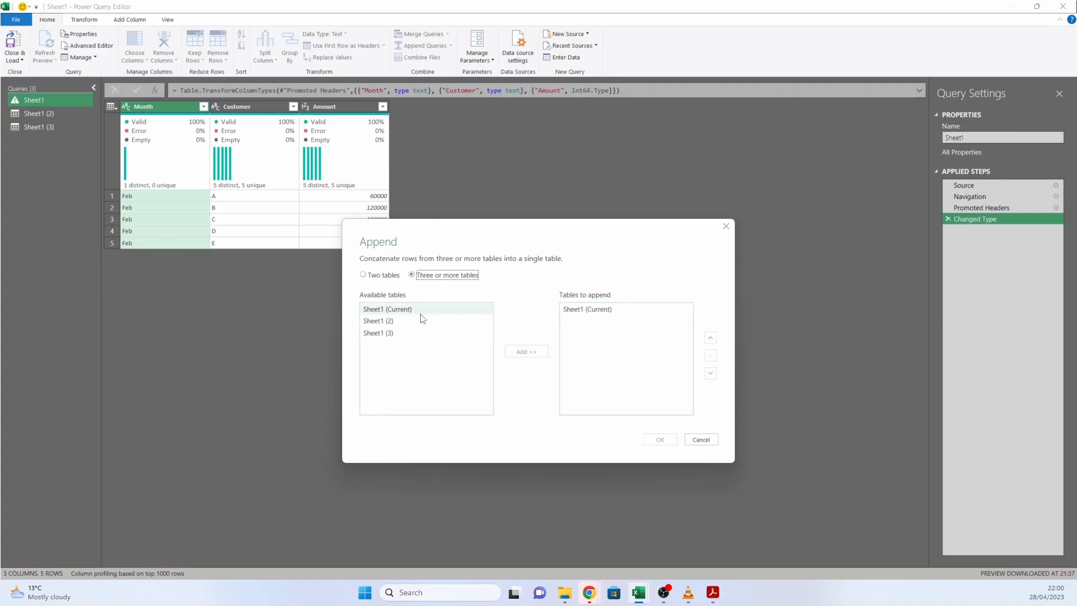
pyautogui.click(396, 318)
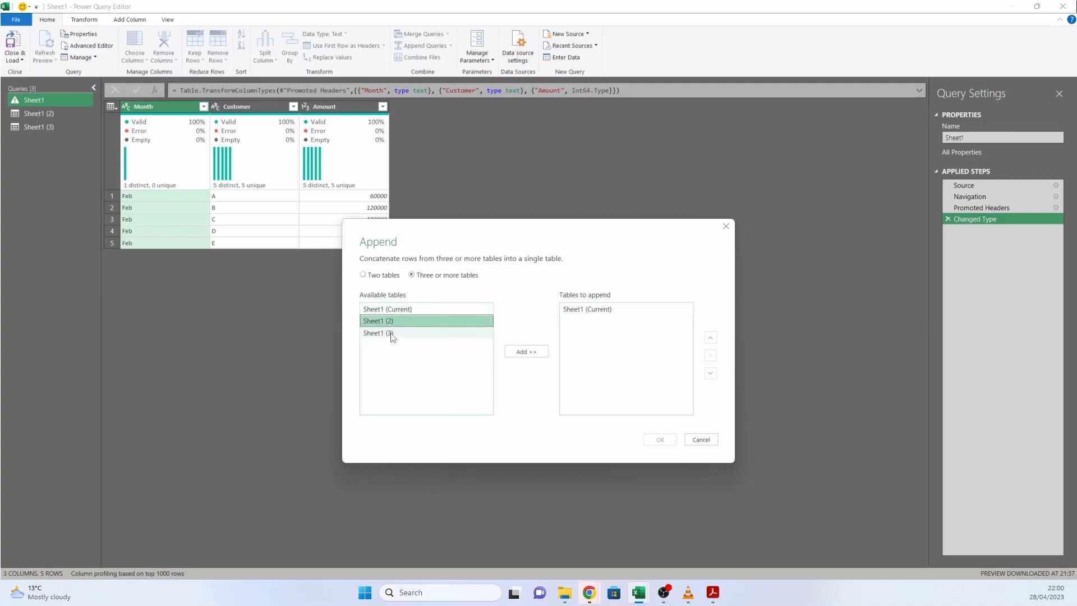
pyautogui.keyDown('shift'); pyautogui.click(393, 334); pyautogui.keyUp('shift')
pyautogui.click(527, 352)
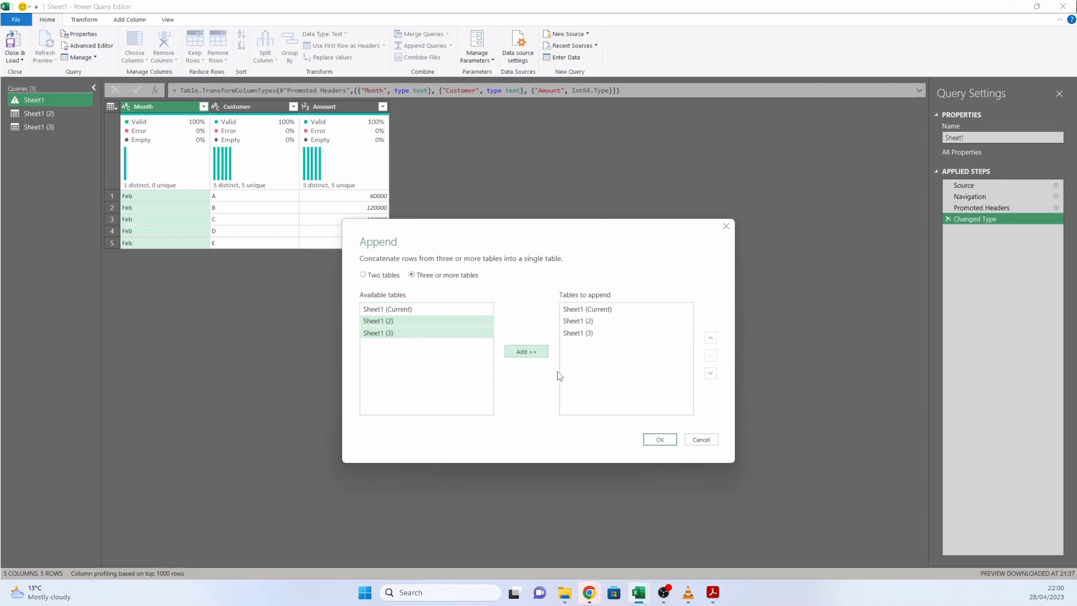
pyautogui.click(659, 439)
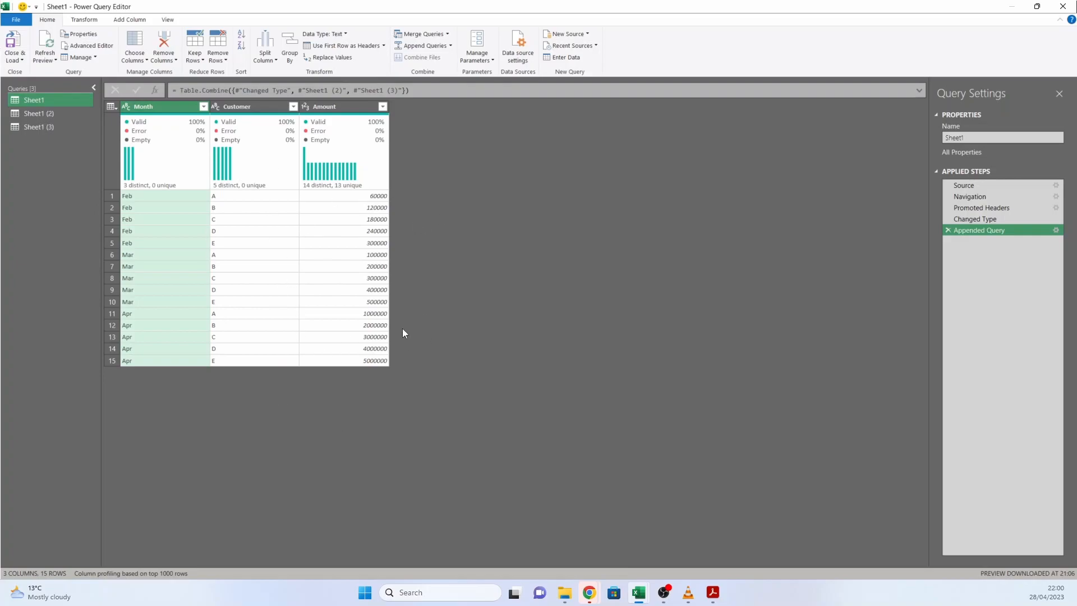
pyautogui.click(22, 61)
pyautogui.click(44, 72)
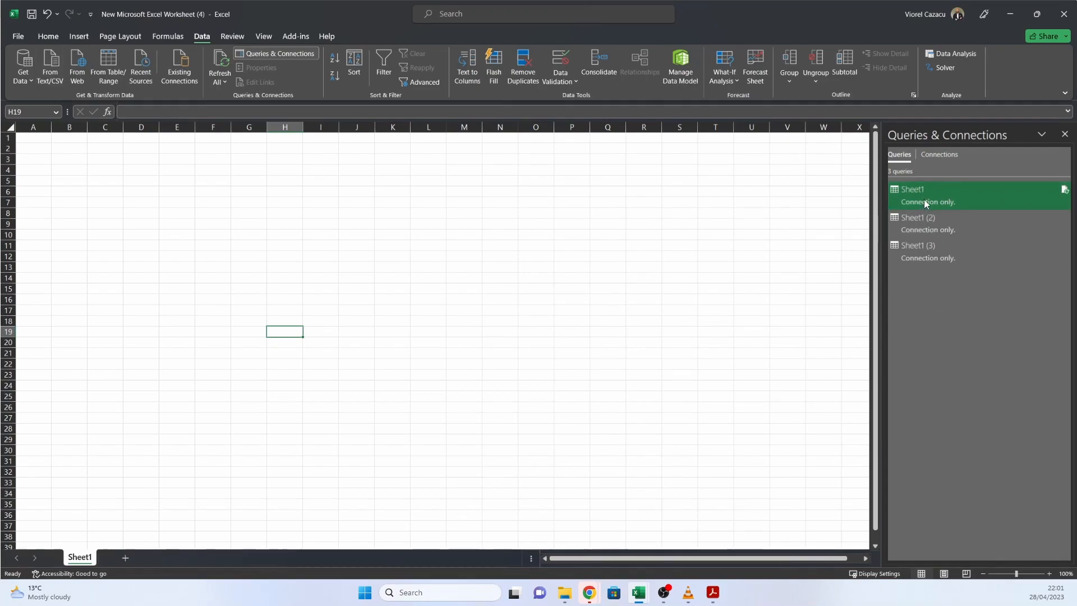
# Step: Load the Sheet1 query as a table in the existing worksheet, starting at cell I9
pyautogui.click(321, 224)
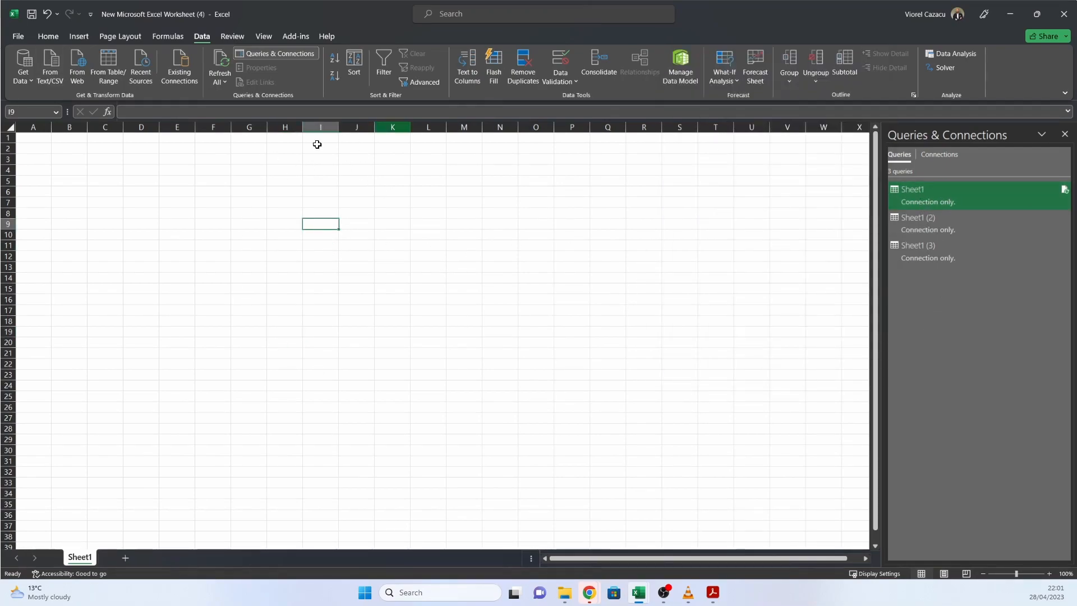
pyautogui.rightClick(932, 199)
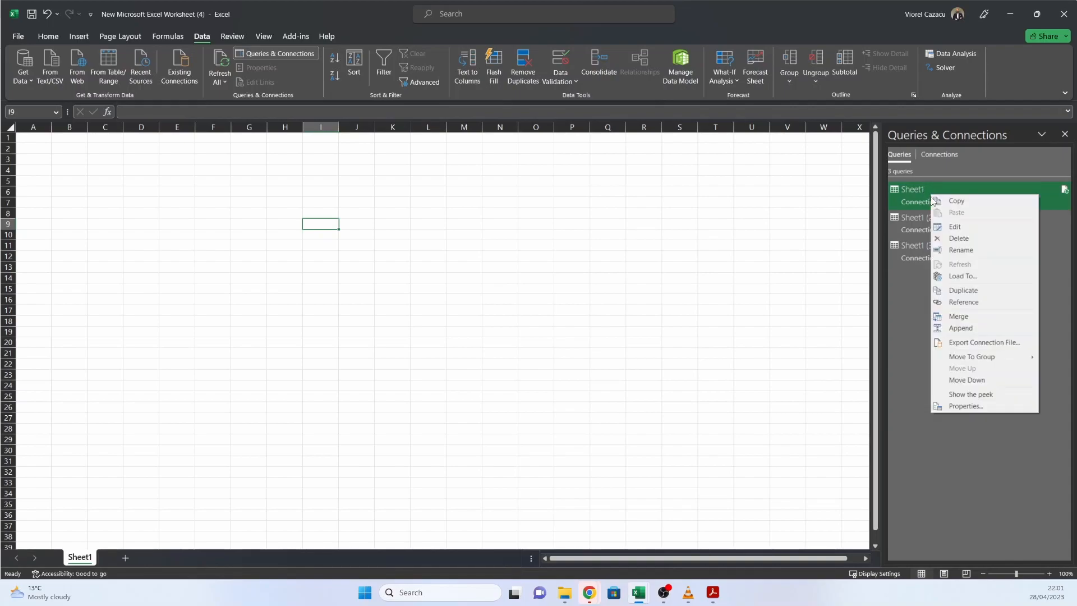
pyautogui.click(972, 279)
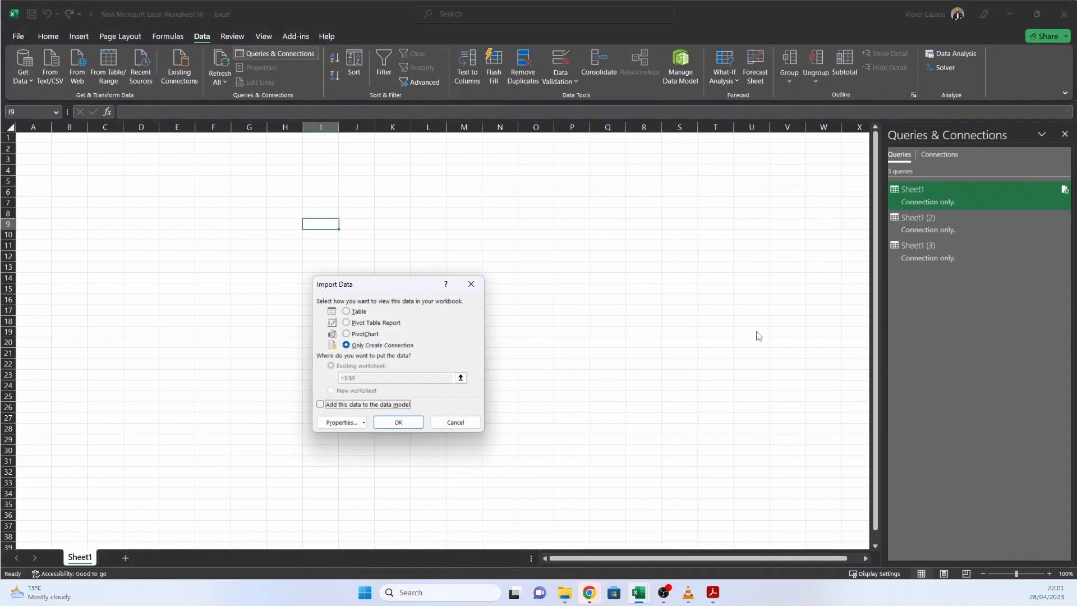
pyautogui.click(358, 312)
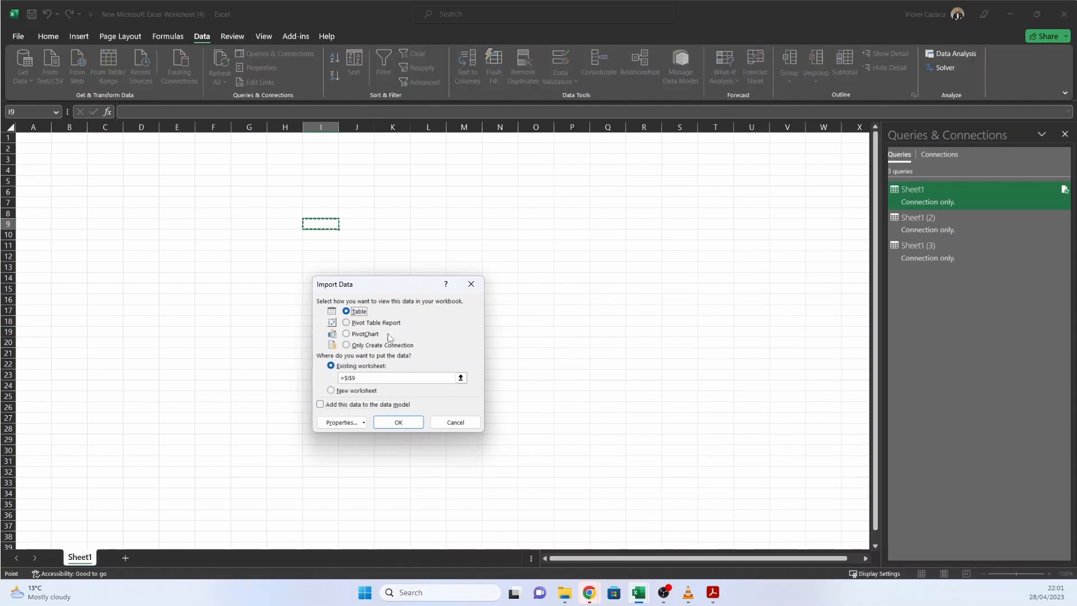
pyautogui.click(405, 423)
pyautogui.click(405, 266)
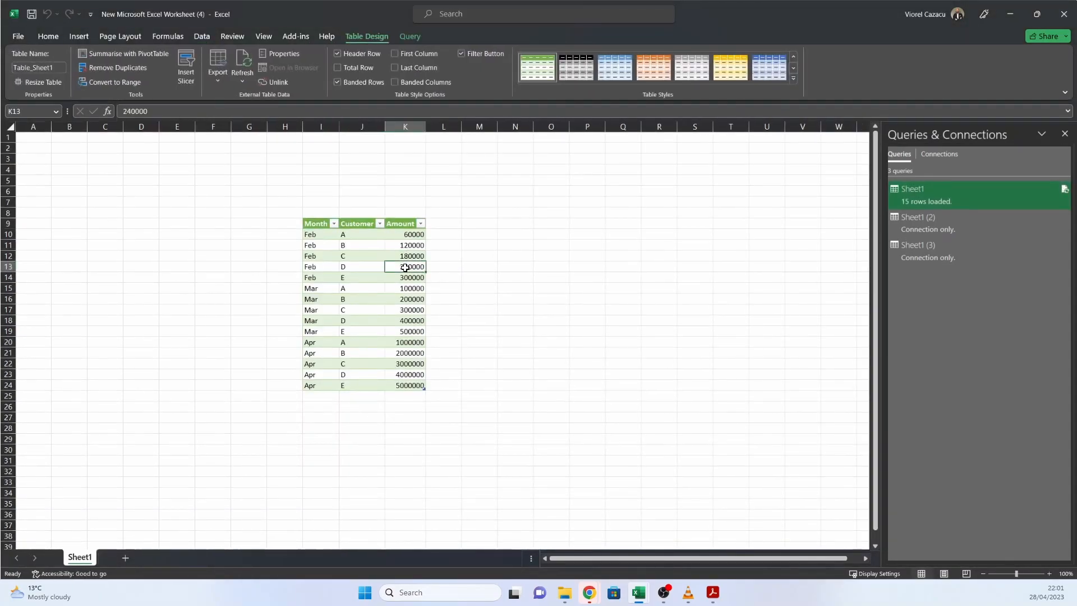
# Step: Set the worksheet magnification to 200% and examine the Feb rows and their amounts in the combined table
pyautogui.click(263, 36)
pyautogui.click(246, 63)
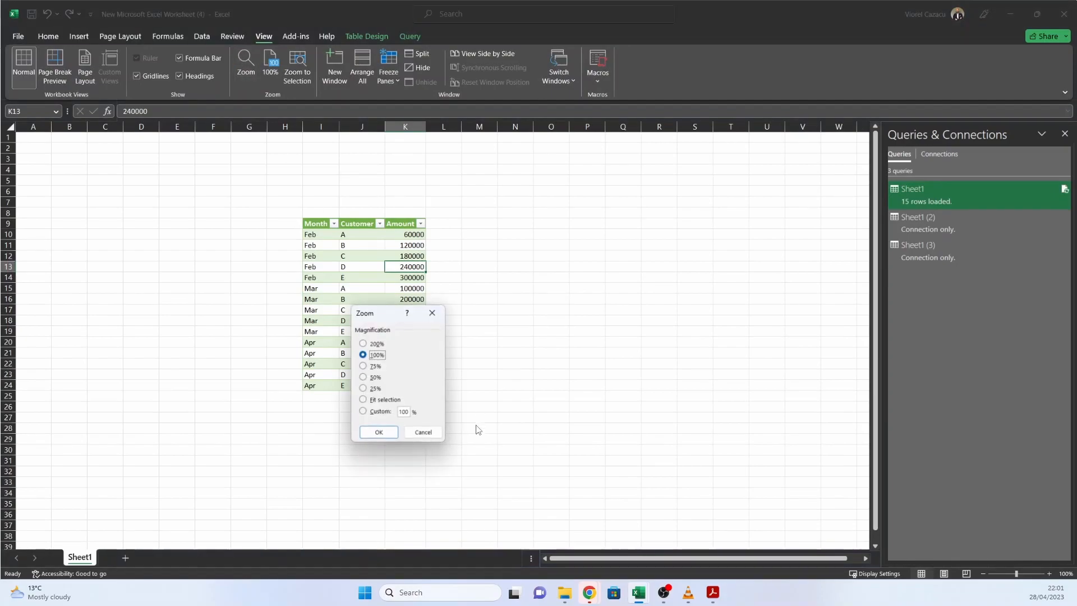
pyautogui.write('200')
pyautogui.press('Return')
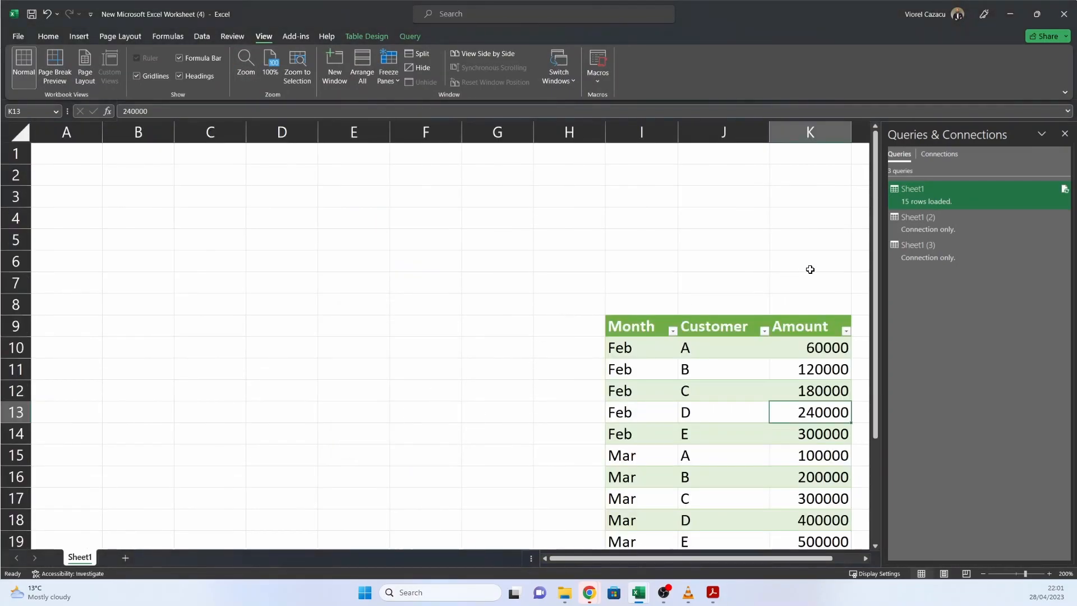
pyautogui.scroll(-2, 811, 269)
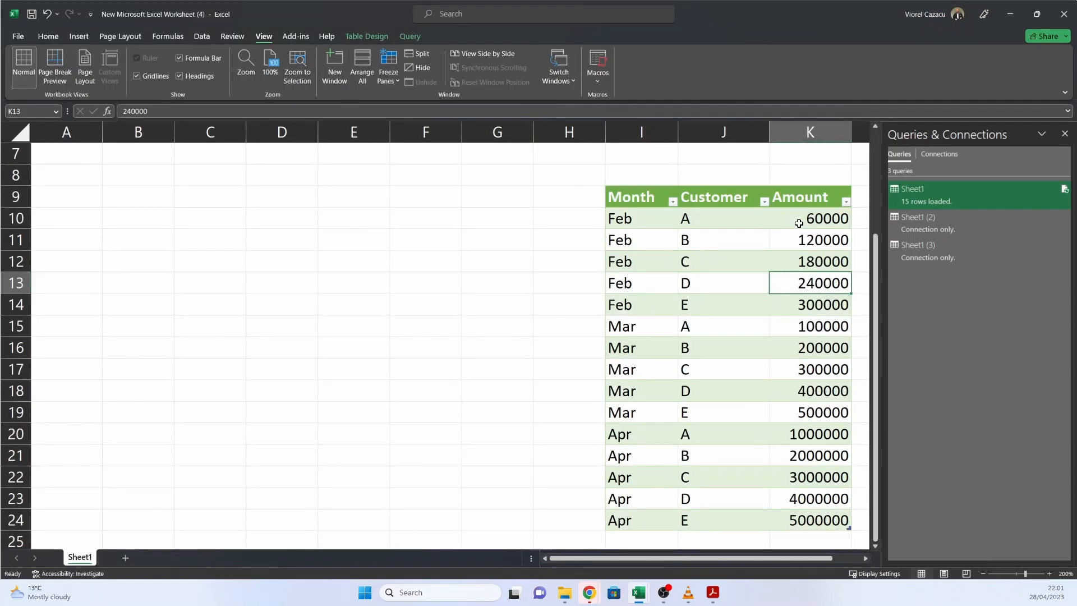
pyautogui.moveTo(621, 219); pyautogui.dragTo(794, 310)
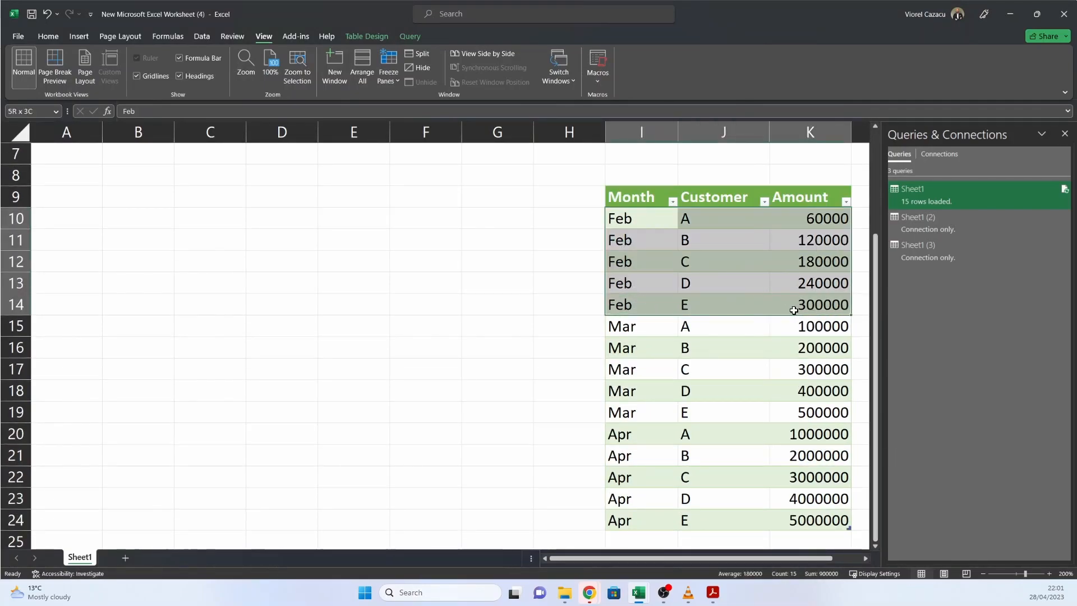
pyautogui.moveTo(825, 218); pyautogui.dragTo(834, 303)
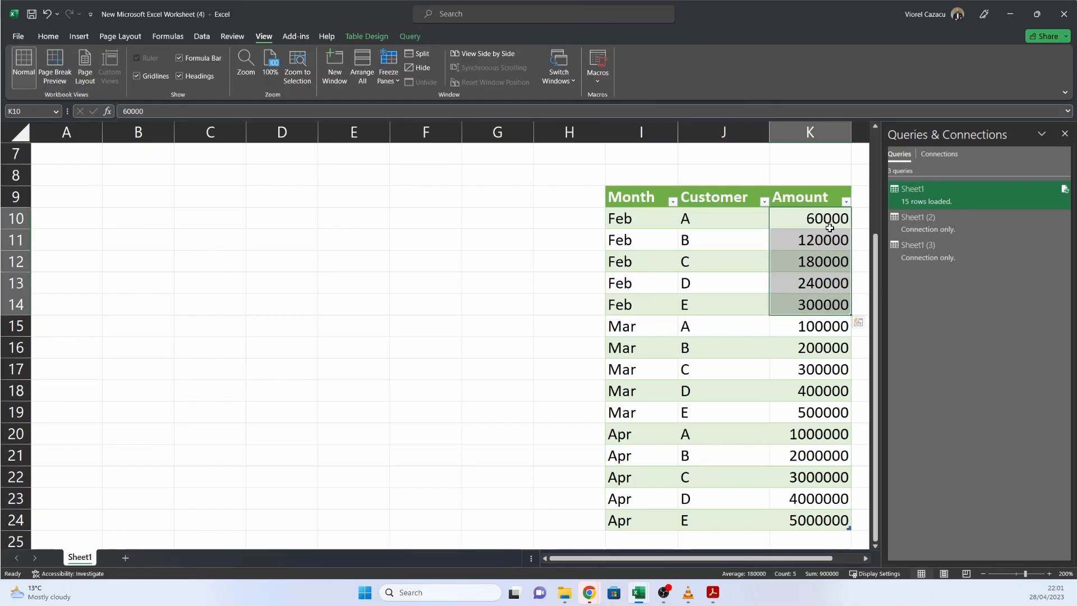
# Step: Switch to the Feb workbook and enter 100 in cell E2
pyautogui.moveTo(645, 593)
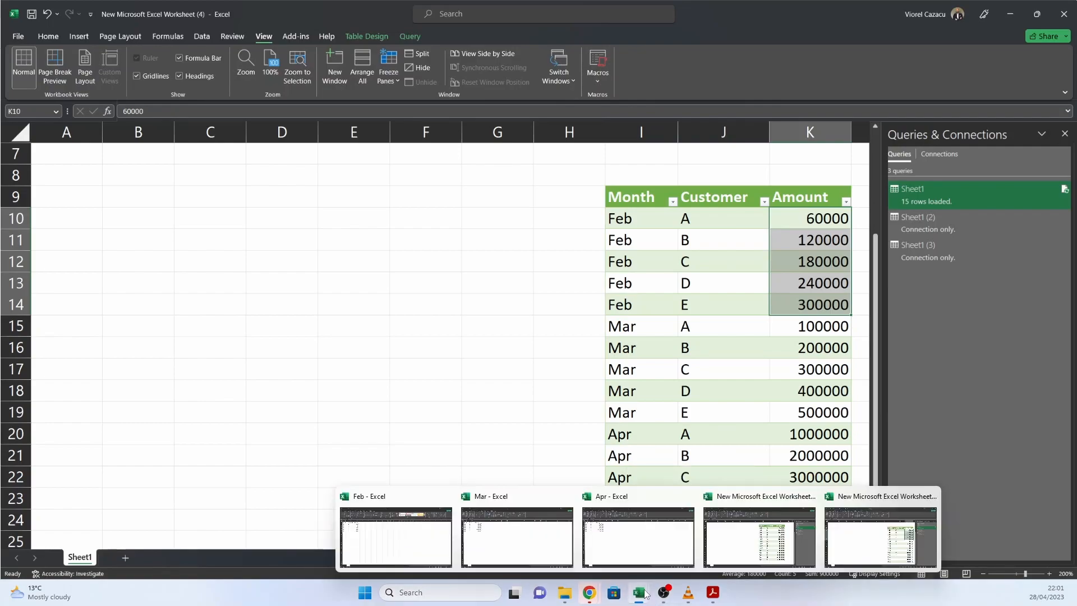
pyautogui.click(407, 550)
pyautogui.click(270, 166)
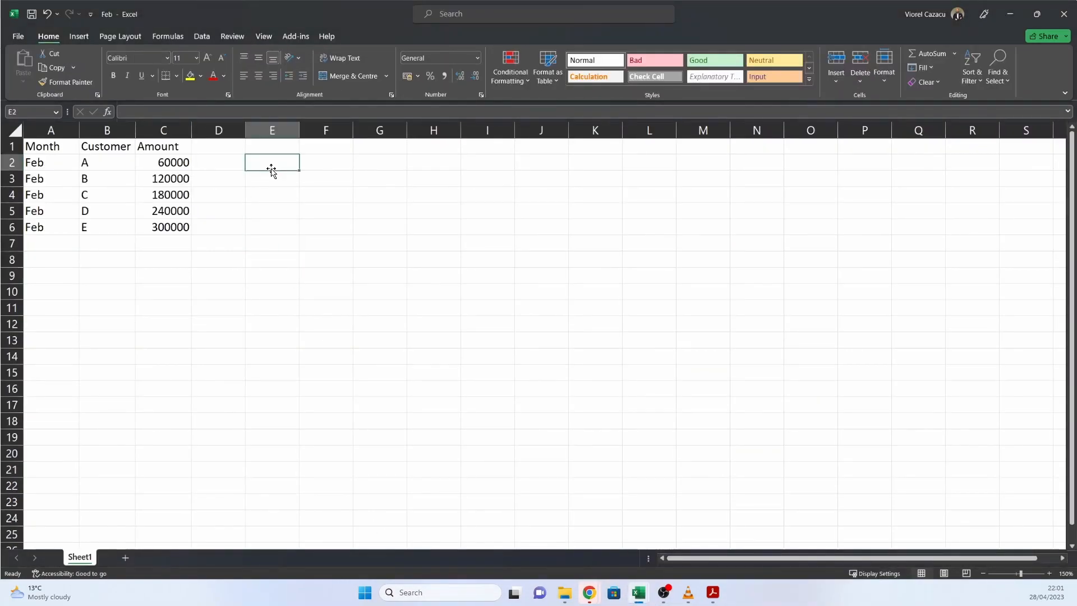
pyautogui.write('100')
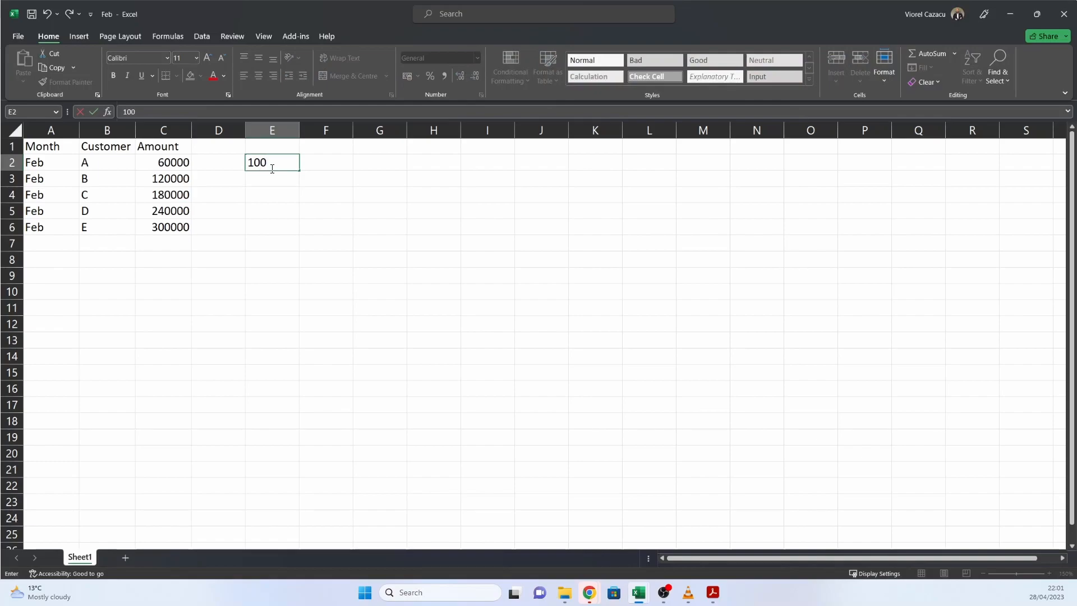
pyautogui.press('Return')
# Step: Divide the Feb amounts in C2:C6 by the value in E2 using Paste Special with the Divide operation
pyautogui.click(282, 163)
pyautogui.hotkey('ctrl', 'c')
pyautogui.moveTo(168, 163); pyautogui.dragTo(169, 226)
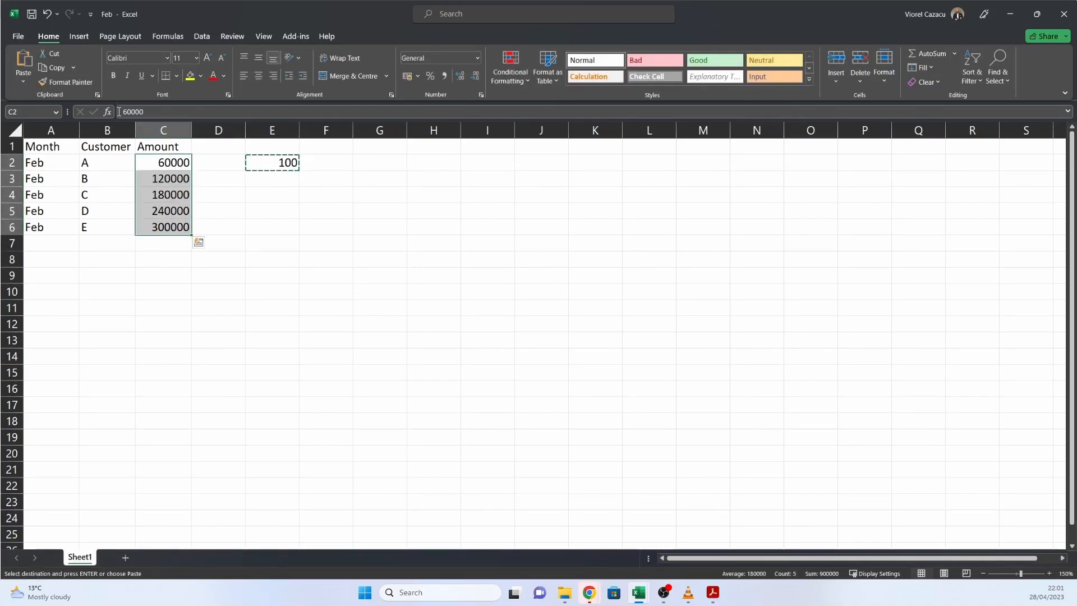
pyautogui.click(23, 81)
pyautogui.click(35, 218)
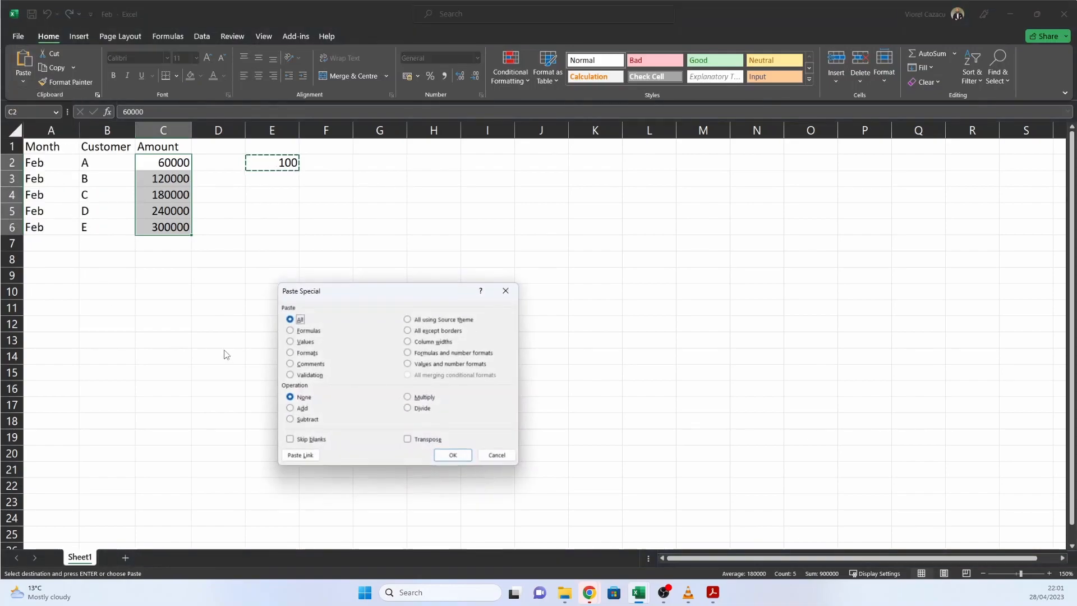
pyautogui.click(422, 408)
pyautogui.click(452, 455)
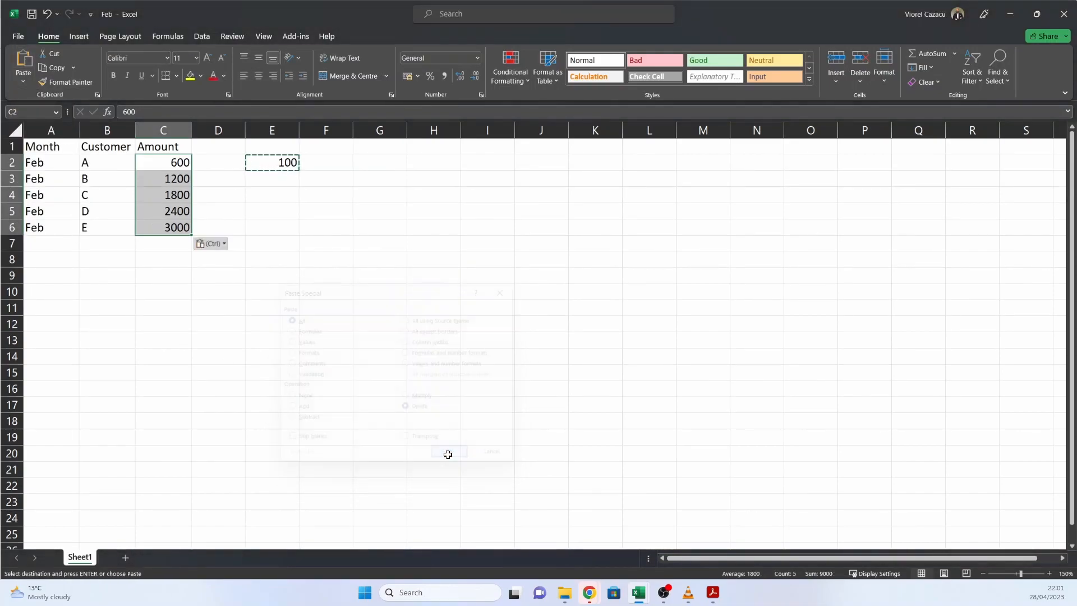
# Step: Clear the helper value from cell E2 and save the Feb workbook
pyautogui.click(283, 162)
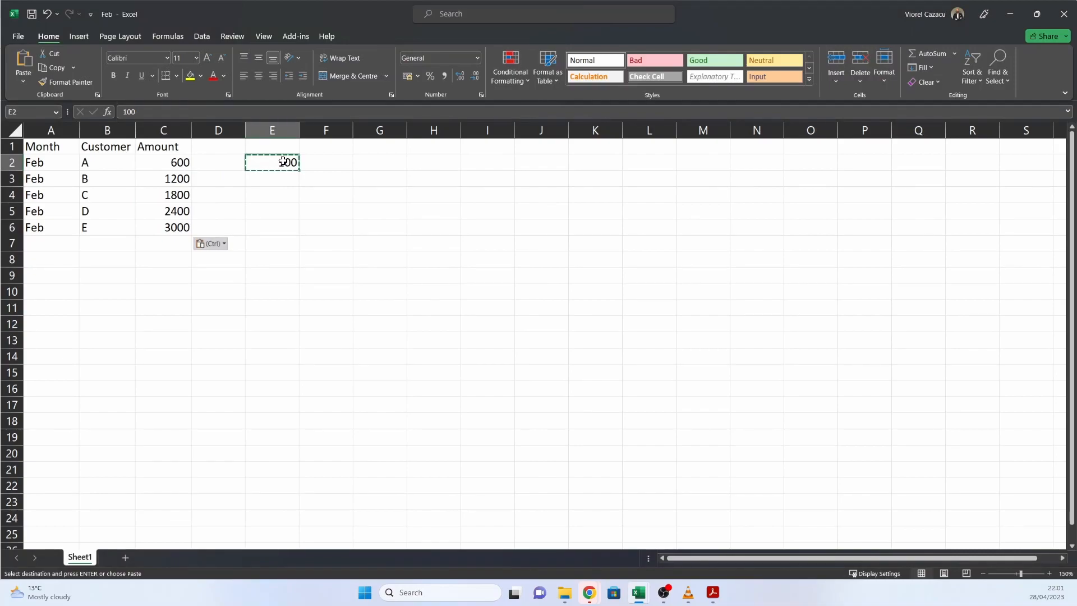
pyautogui.press('Delete')
pyautogui.click(262, 197)
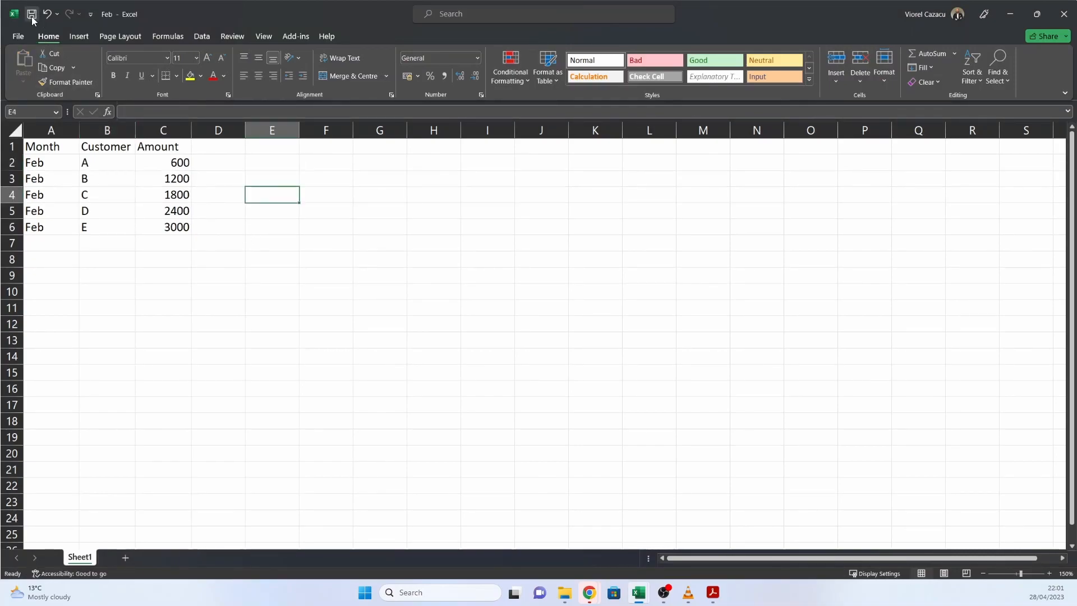
# Step: Switch back to the New Microsoft Excel Worksheet (4) workbook and refresh the combined table with the changed Feb amounts
pyautogui.moveTo(640, 596)
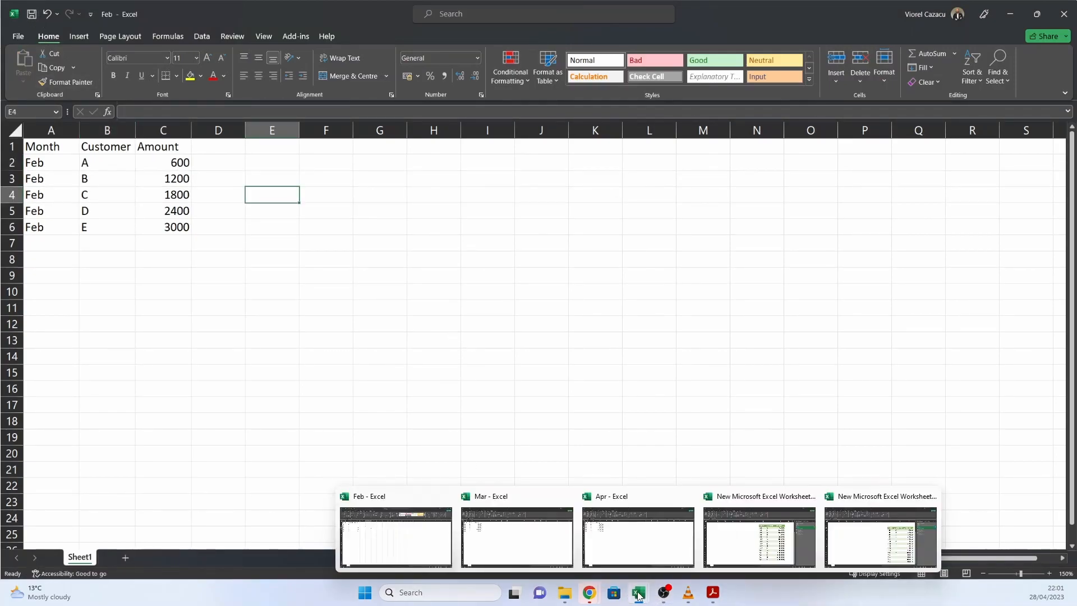
pyautogui.click(866, 534)
pyautogui.click(774, 261)
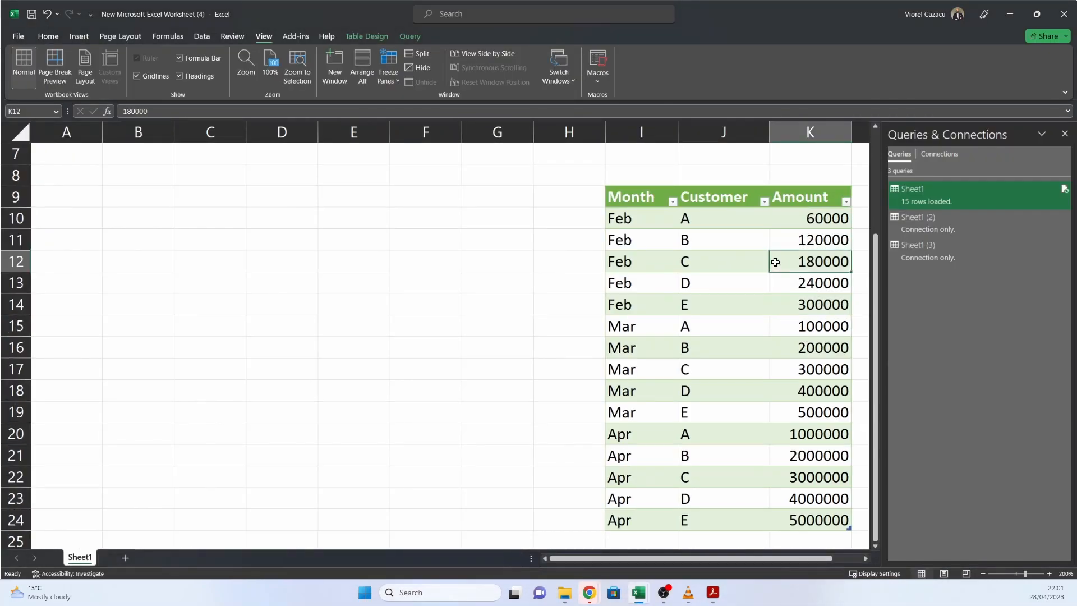
pyautogui.rightClick(750, 262)
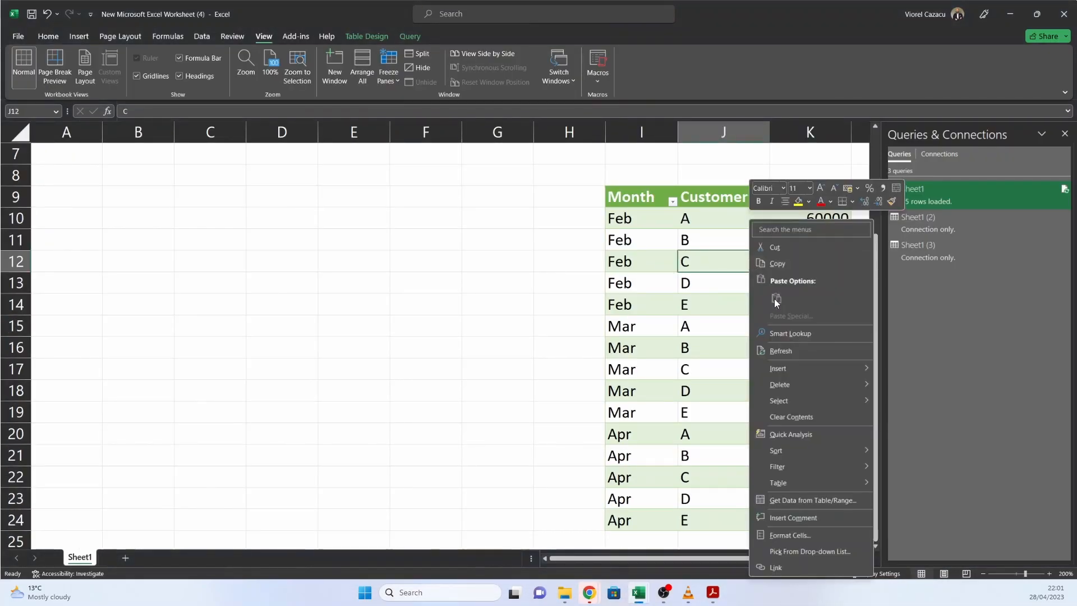
pyautogui.click(783, 351)
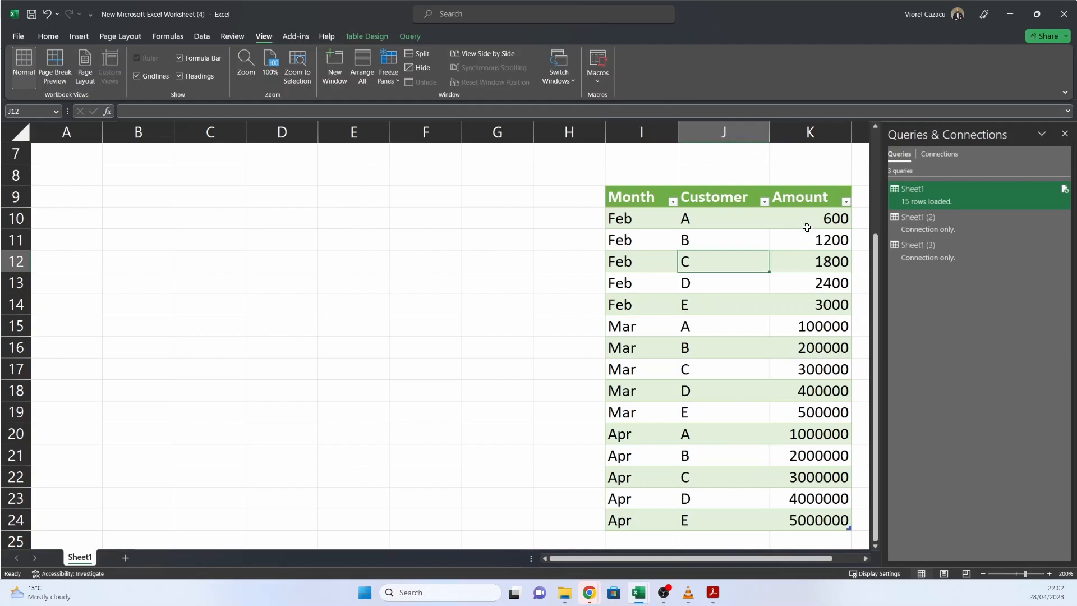
pyautogui.click(718, 305)
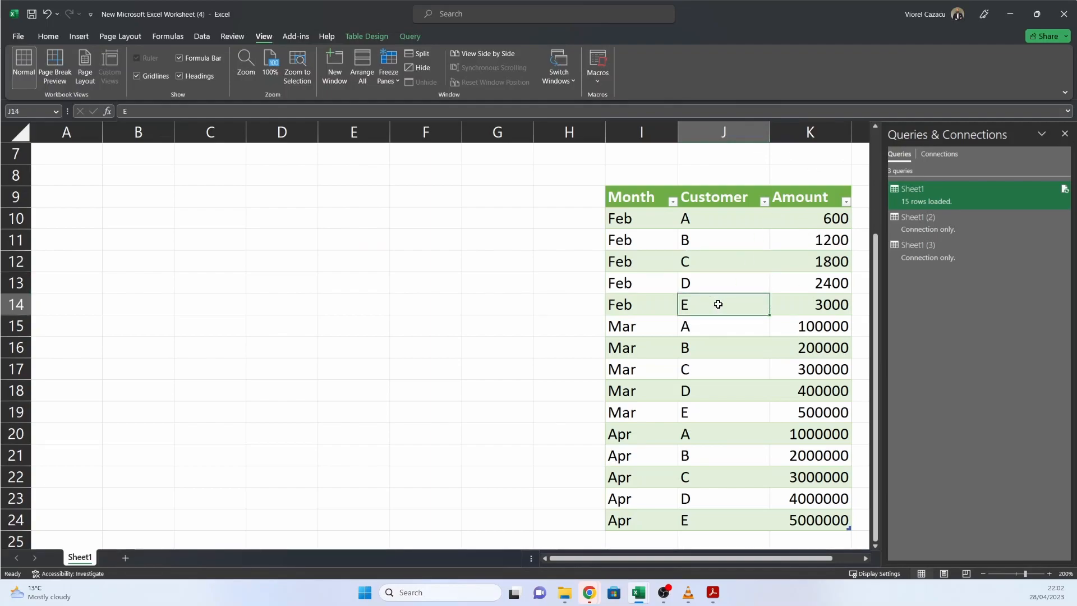